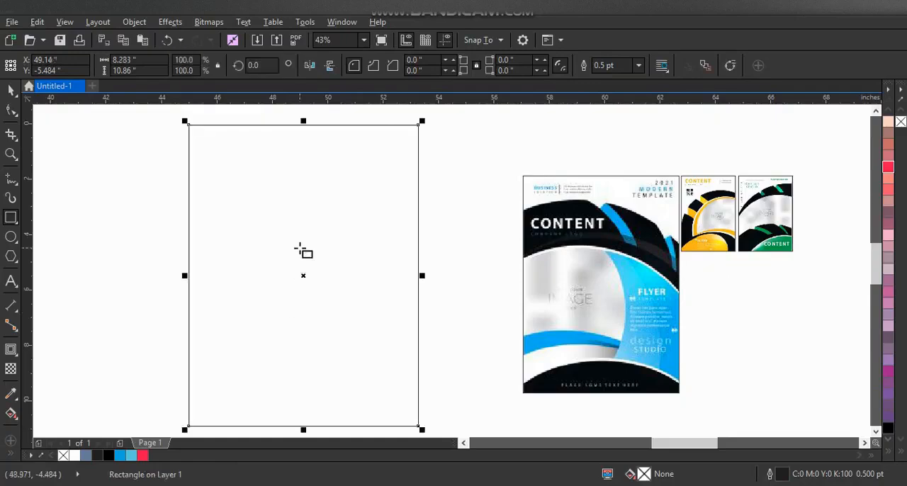
- Enlarge the blank rectangle proportionally to about 8.73 × 11.44 inches
left_click(9, 154)
scroll(227, 209, "down", 1)
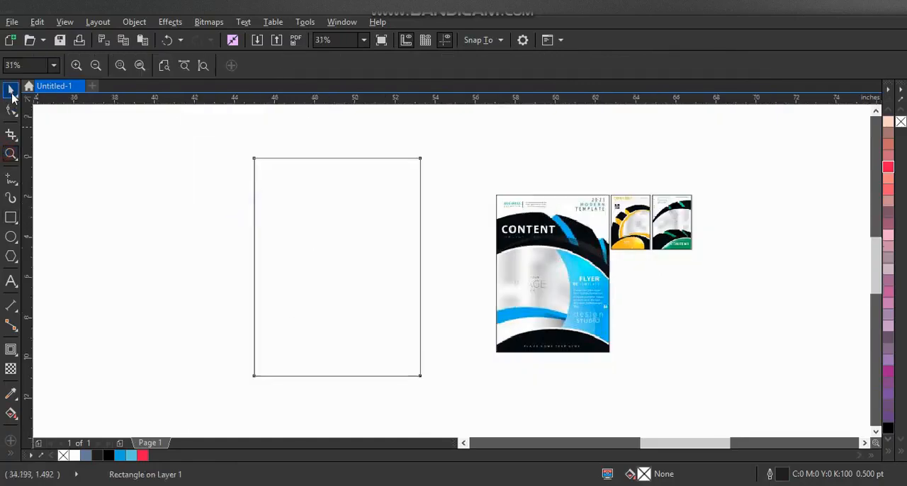
left_click(12, 93)
left_click_drag(430, 150, 450, 134)
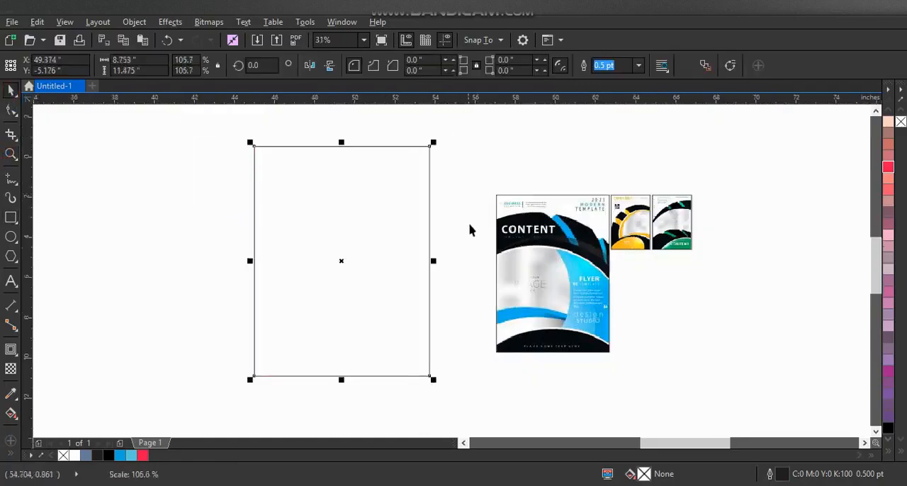
- Draw a circle about 12.2 inches wide over the rectangle and move it down to overlap the rectangle's lower part
left_click(11, 153)
scroll(221, 159, "down", 1)
left_click_drag(187, 149, 655, 349)
left_click(11, 236)
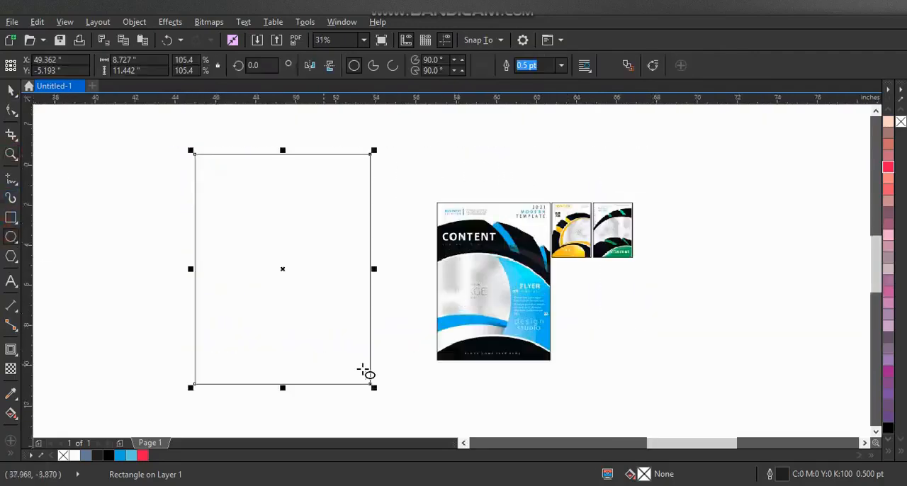
left_click_drag(394, 402, 149, 242)
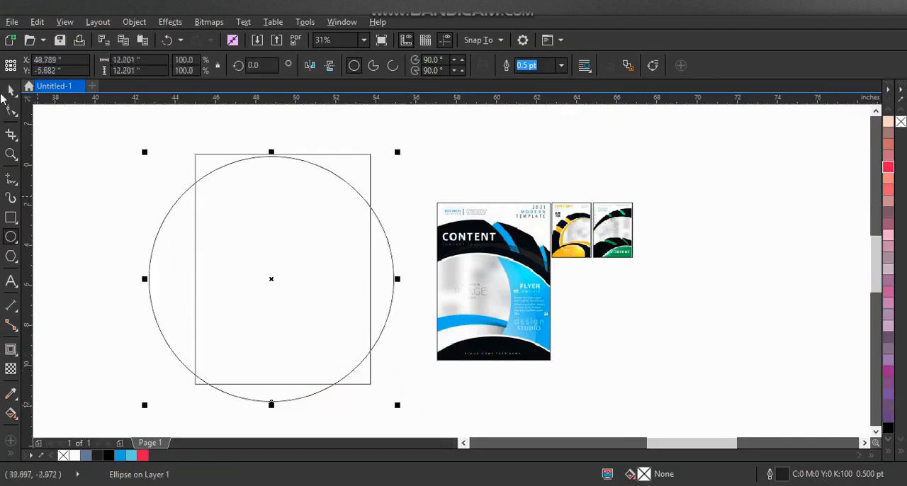
left_click(11, 90)
mouse_move(272, 248)
left_mouse_down()
mouse_move(271, 306)
mouse_move(279, 310)
left_mouse_up()
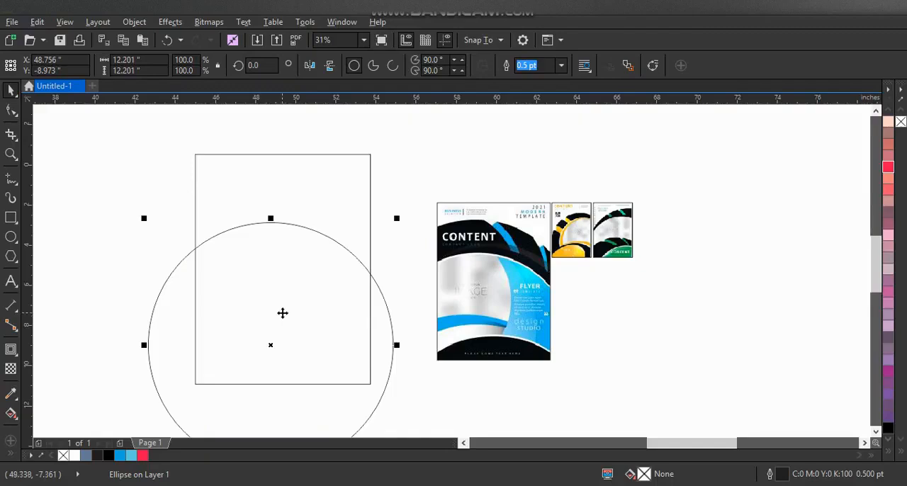
- Add a larger concentric copy of the circle, shrink the inner circle, and scale both down until the outer one is about 16.39 inches wide
left_click_drag(399, 218, 449, 176)
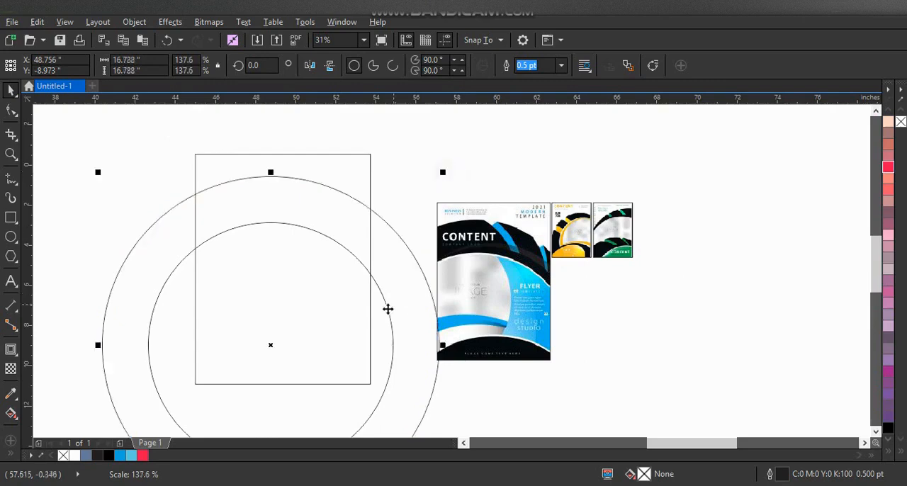
left_click(389, 313)
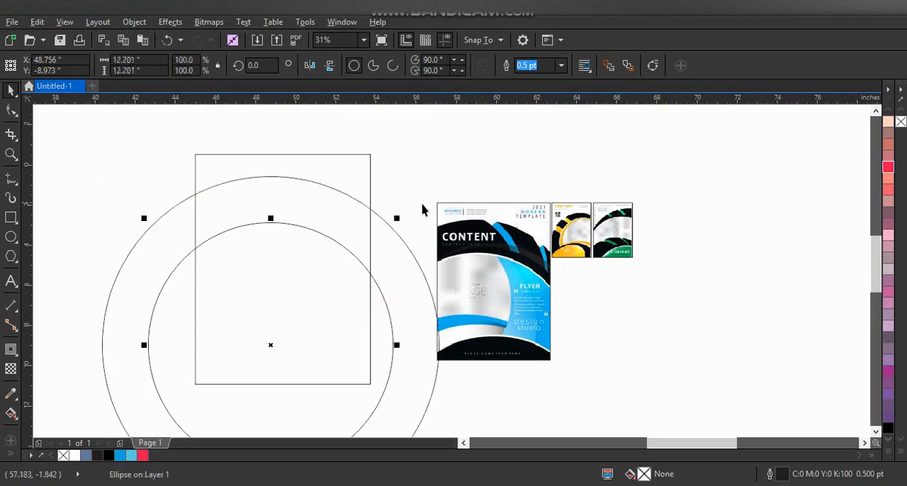
left_click_drag(399, 219, 395, 228)
left_click(391, 263, "shift")
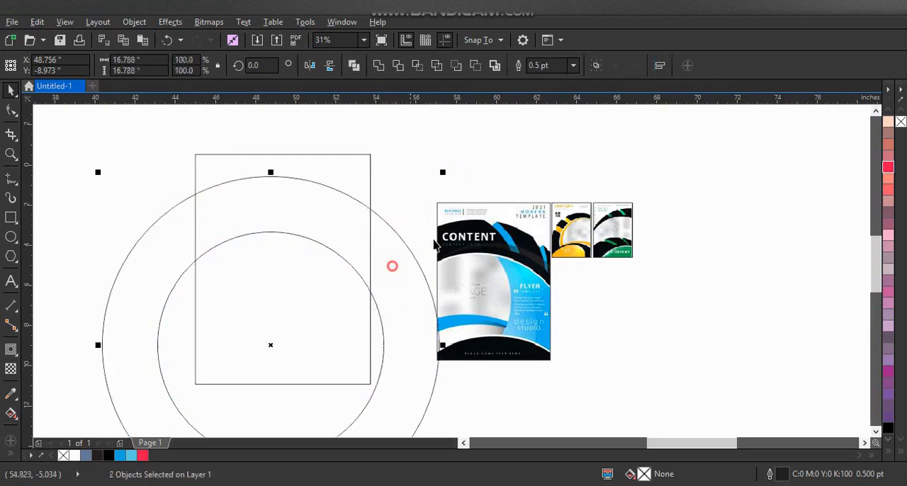
left_click_drag(446, 175, 444, 180)
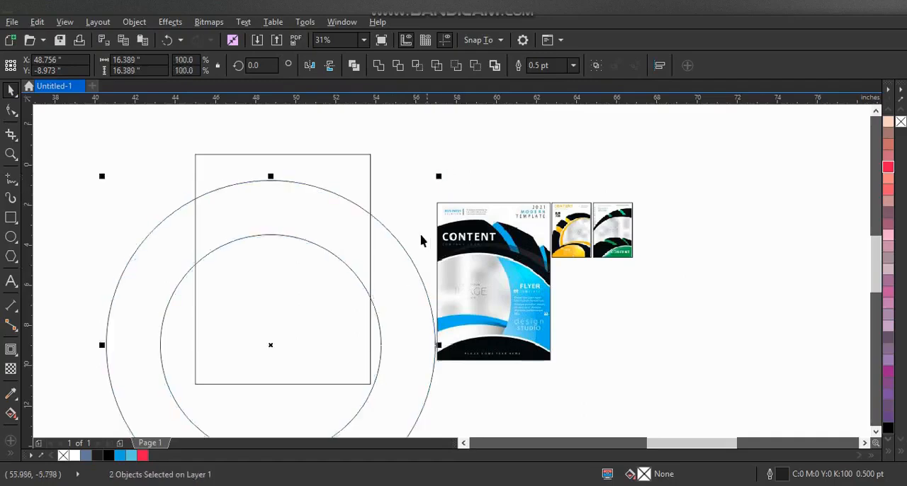
- Add two concentric copies of the inner circle, one about 10.67 inches and one about 11.94 inches wide
left_click(422, 229)
left_click(378, 319)
left_click_drag(385, 231, 386, 233)
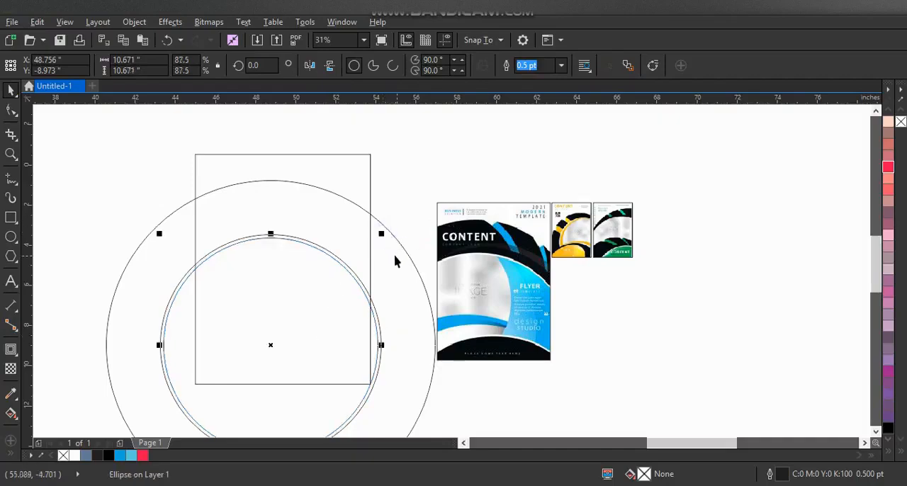
left_click_drag(381, 233, 396, 220)
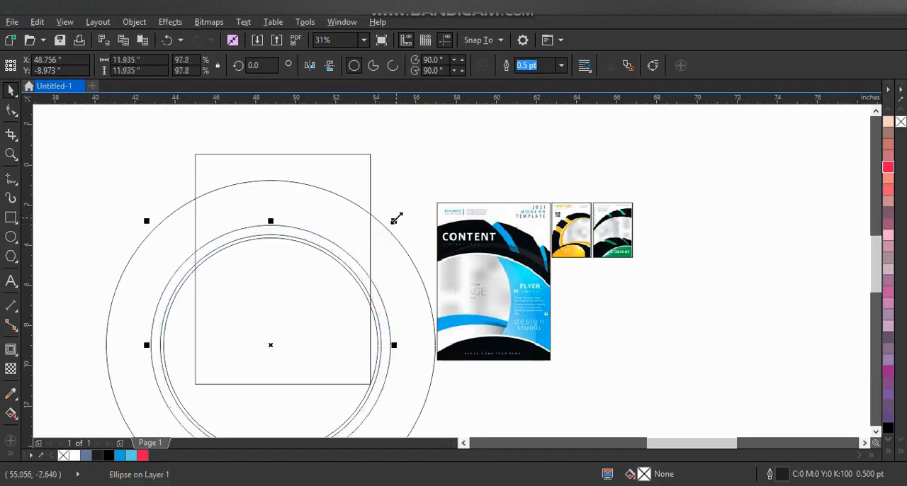
- Place two small, slightly offset circle copies about 5.29 inches wide over the rectangle's upper-left area
left_click_drag(396, 220, 333, 287)
left_click_drag(261, 337, 236, 217)
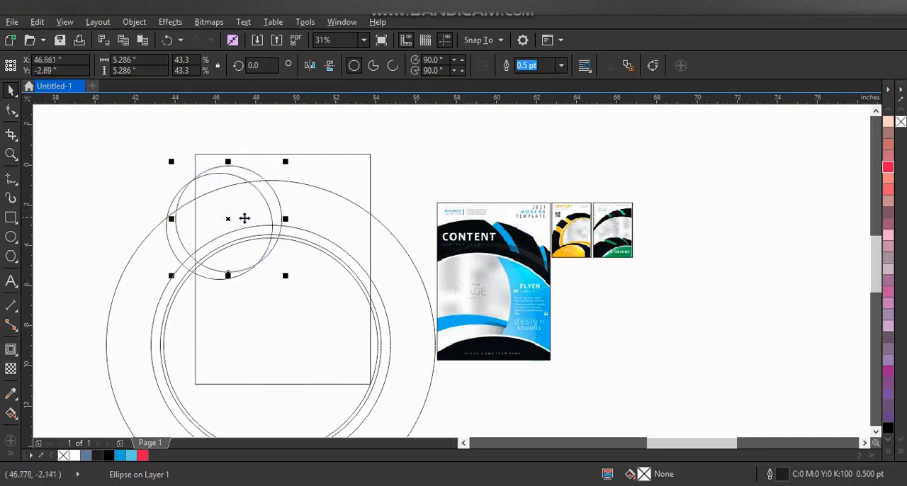
left_click(435, 195)
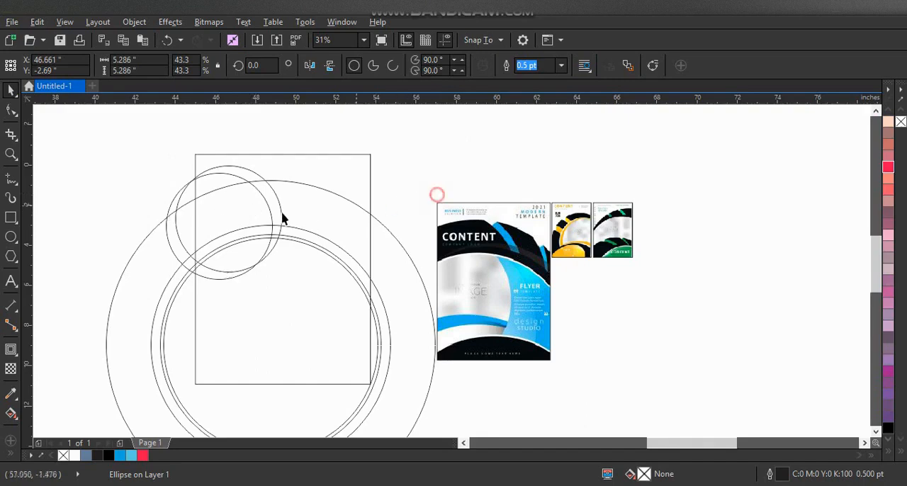
- Duplicate the pair of small circles toward the rectangle's upper right and adjust the positions of both pairs
left_click(253, 205)
left_click(257, 178)
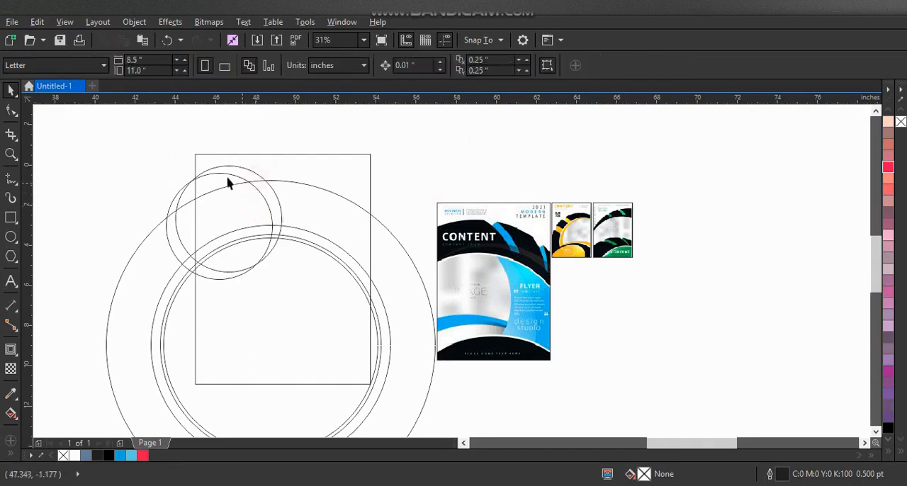
left_click(228, 173)
left_click(242, 172, "shift")
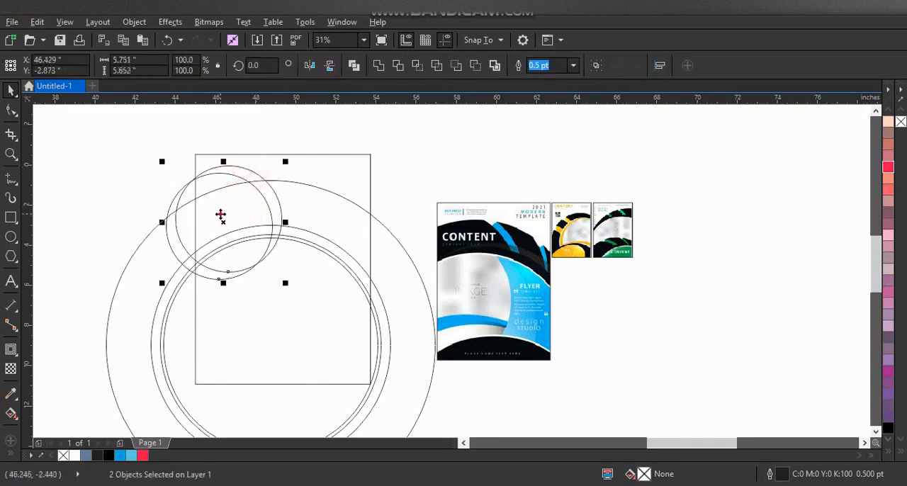
left_click_drag(220, 214, 348, 211)
left_click(421, 188)
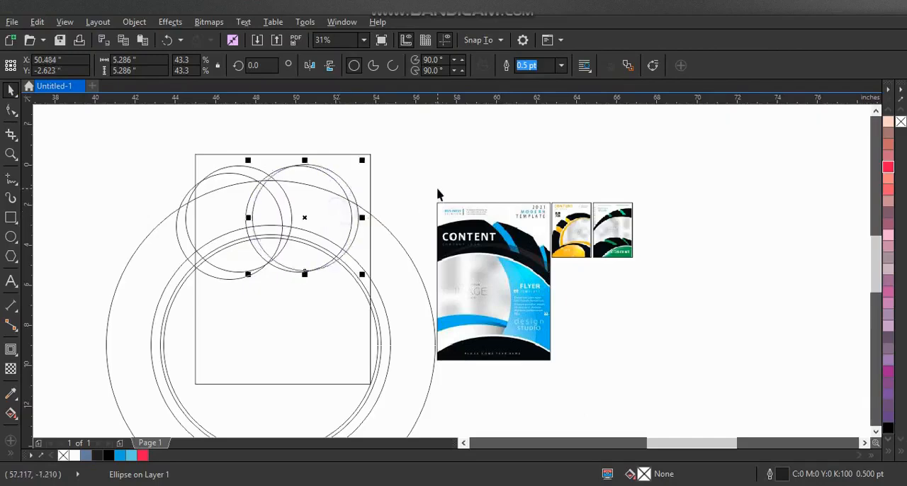
left_click(425, 193)
- Smart Fill the left, middle and right sections of the wide arched band in blue-gray, leaving the two crescent gaps empty
left_click(11, 154)
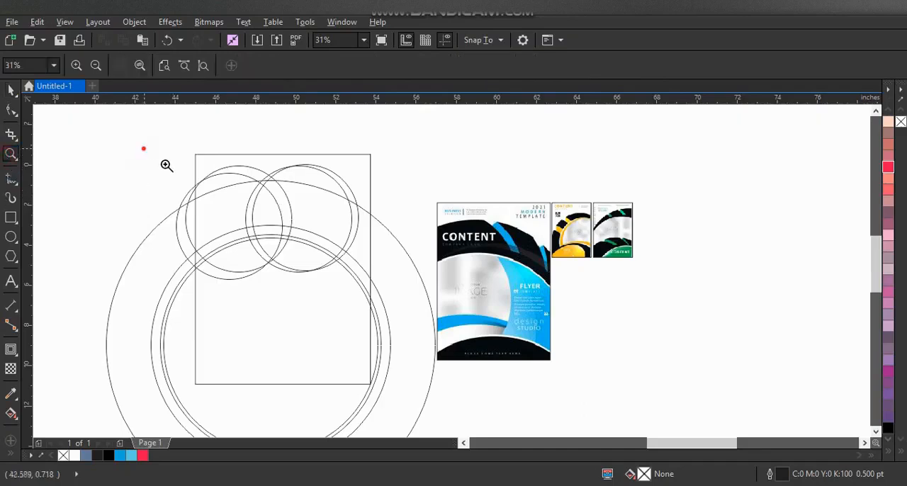
left_click_drag(143, 149, 652, 360)
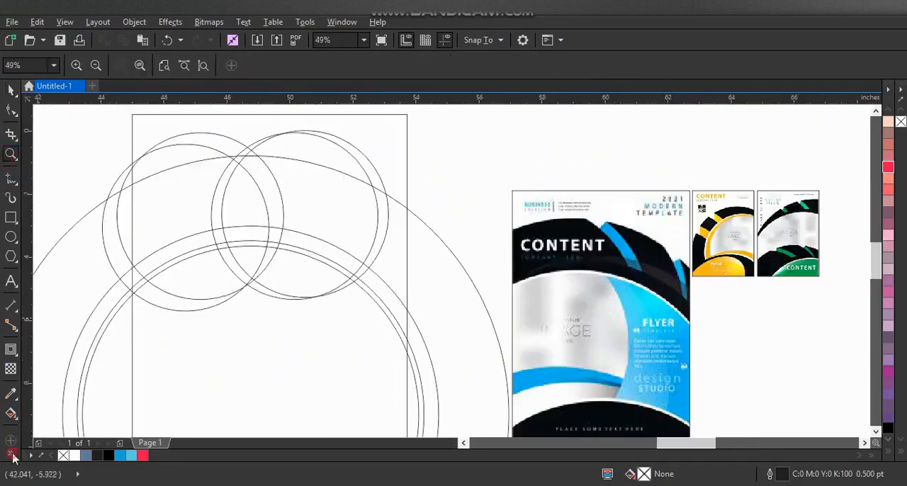
left_click(33, 443)
left_click(170, 214)
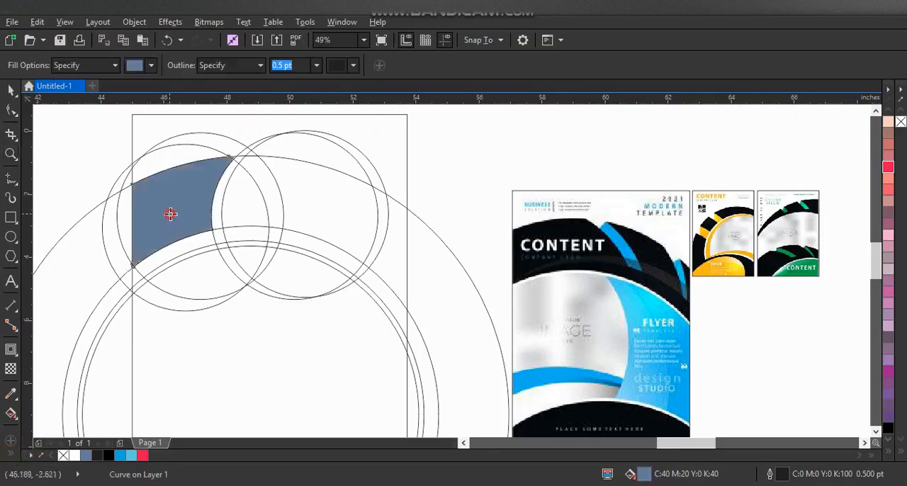
left_click(217, 212)
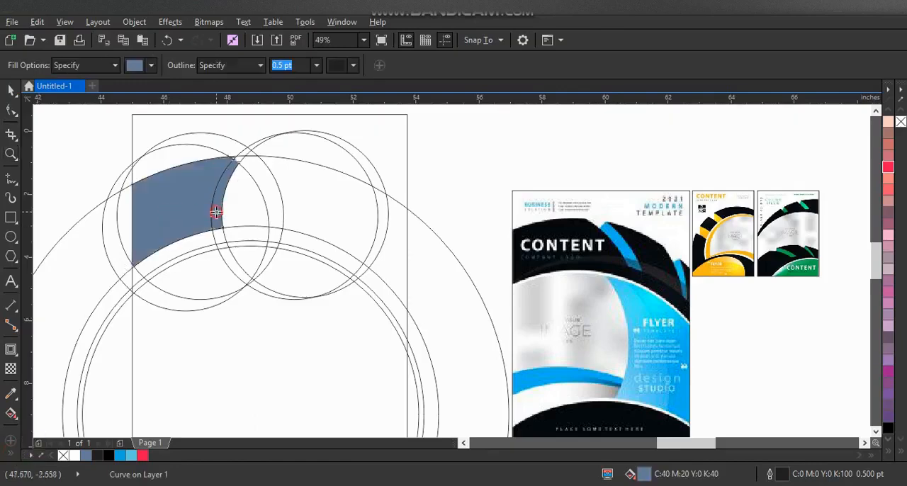
left_click(239, 181)
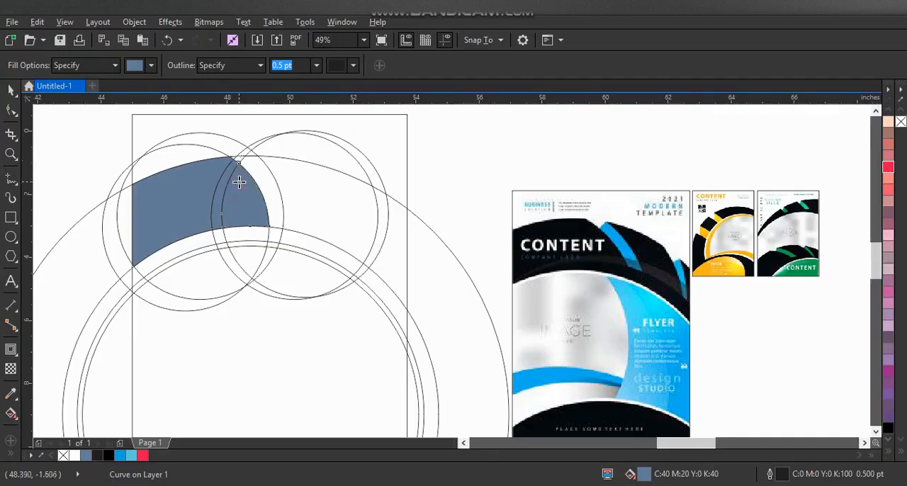
left_click(290, 184)
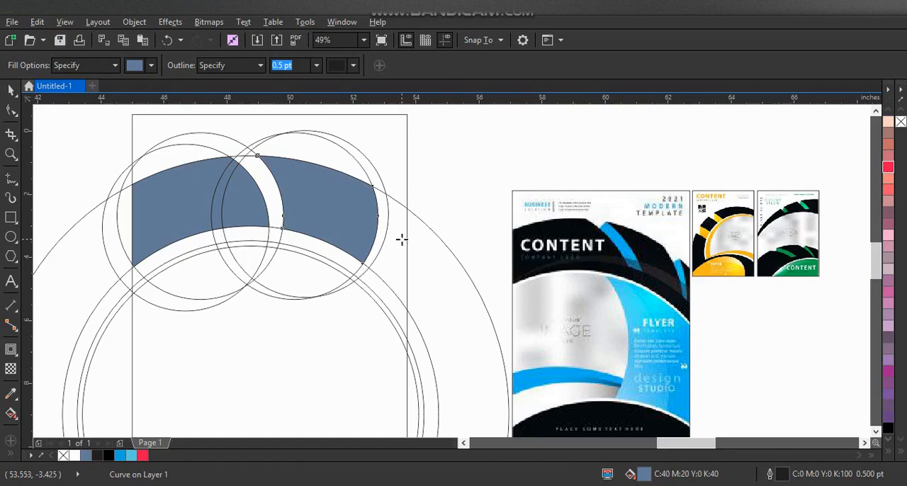
left_click(399, 241)
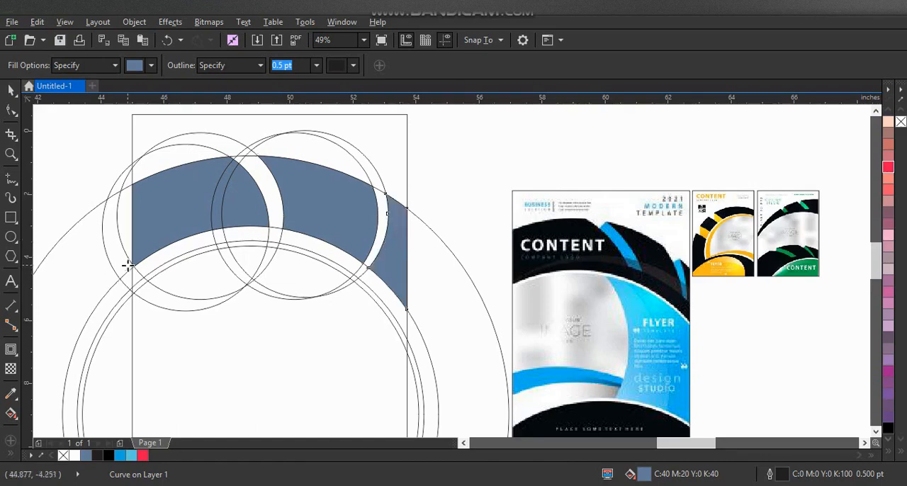
- Weld the filled pieces of the band's left section, including the tiny corner piece, into one shape
left_click(10, 154)
left_click_drag(111, 144, 455, 321)
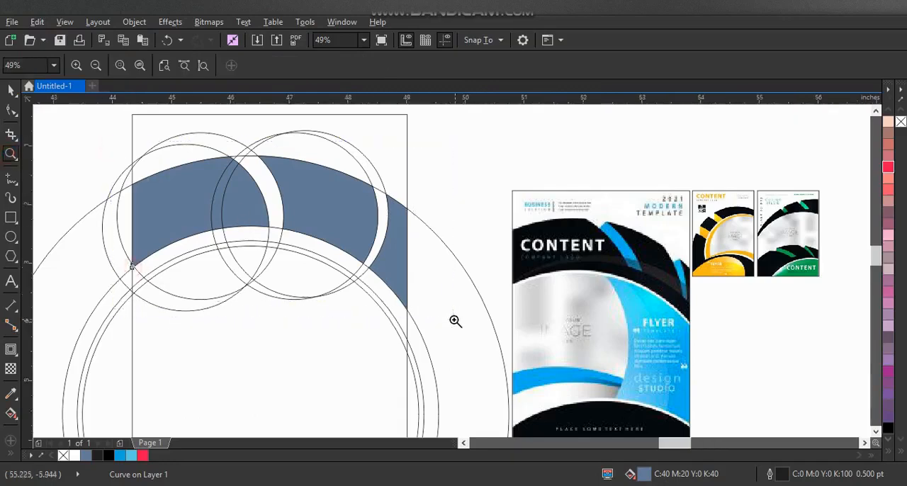
left_click(11, 90)
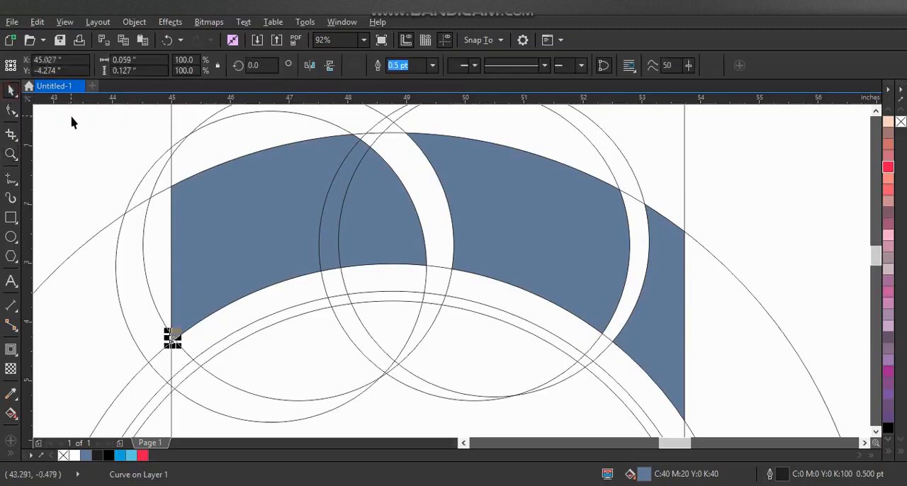
left_click(72, 120)
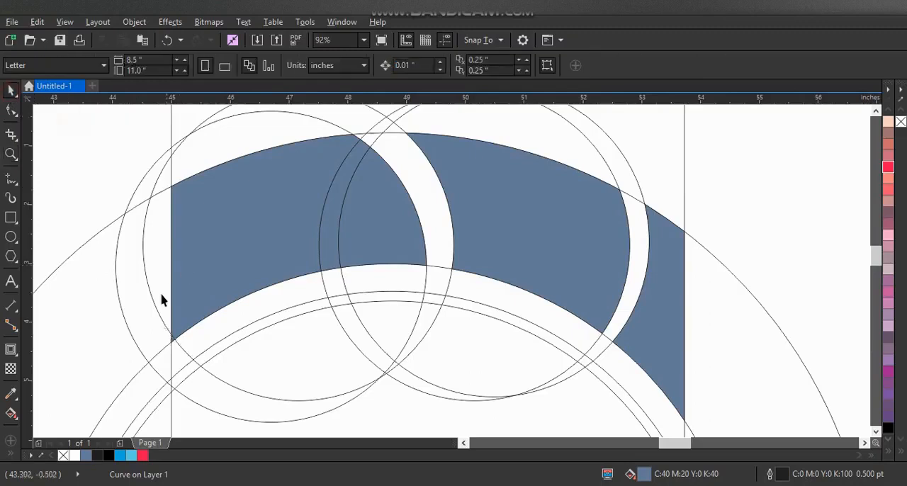
left_click(173, 346)
left_click(213, 257, "shift")
left_click(336, 193, "shift")
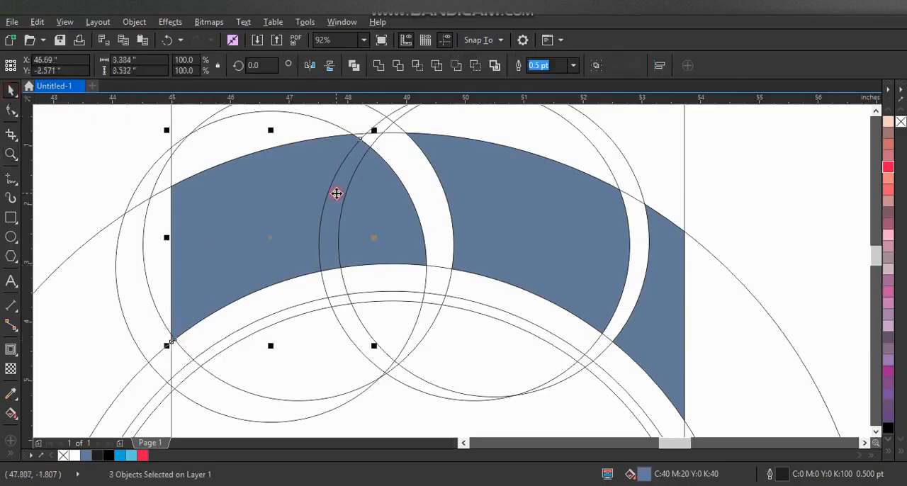
left_click(378, 65)
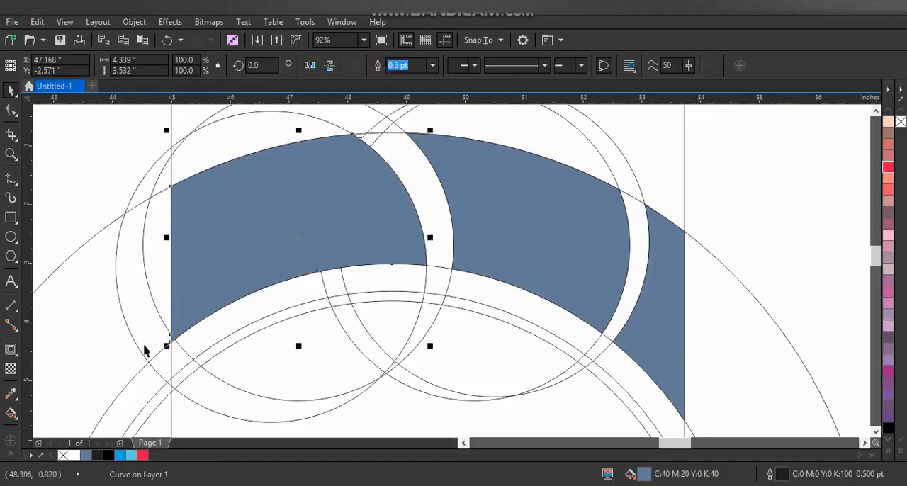
- Fill the left, middle and right sections of the wide band with black
left_click(111, 455)
left_click(563, 255)
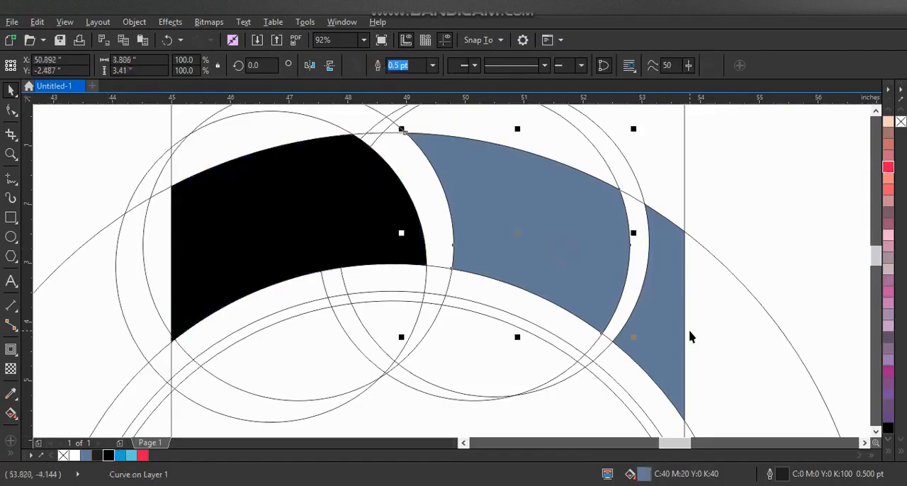
left_click(666, 332, "shift")
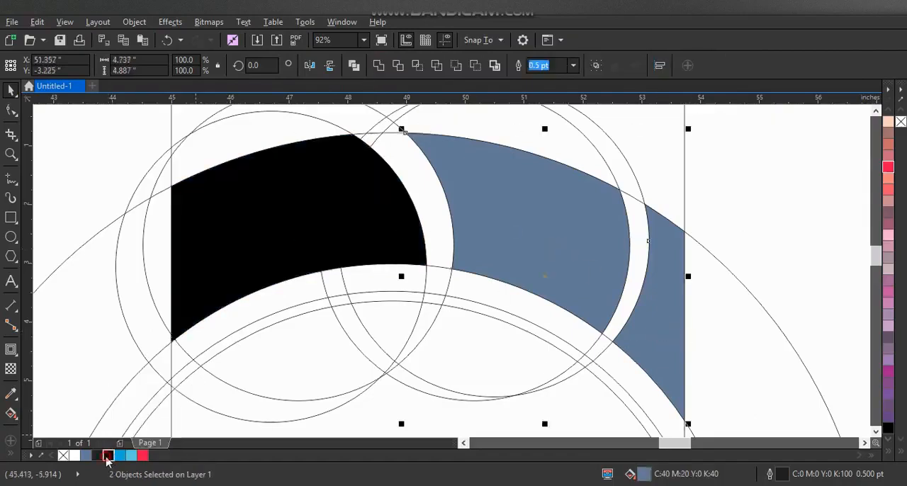
left_click(108, 455)
- Smart Fill all segments of the thin arched strip directly below the black band in blue-gray
scroll(78, 199, "down", 2)
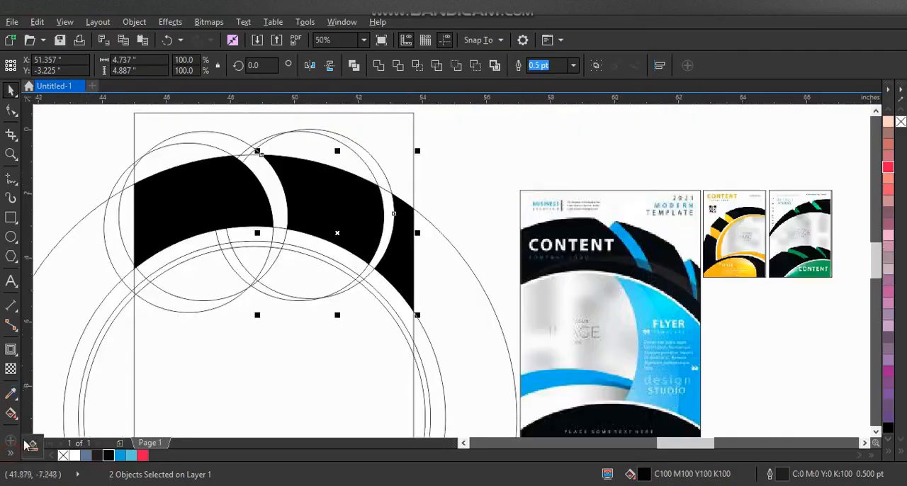
left_click(33, 444)
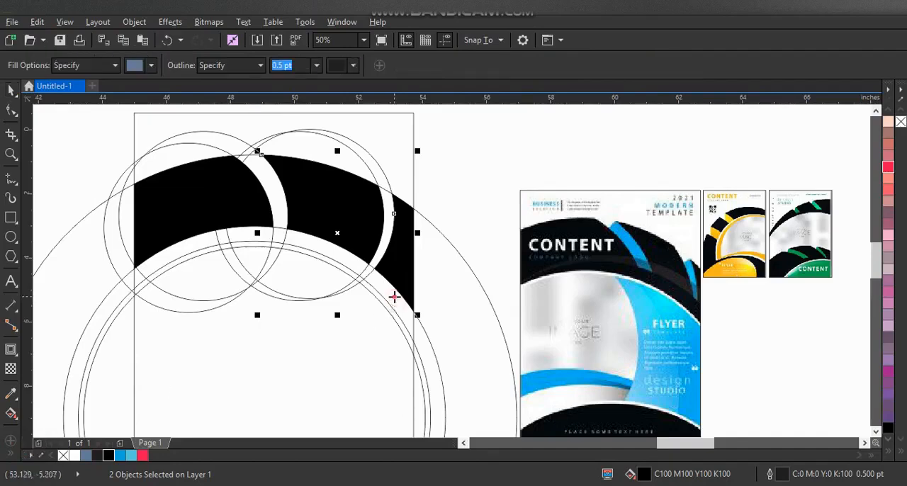
left_click(394, 298)
mouse_move(347, 262)
left_mouse_down()
mouse_move(280, 237)
mouse_move(196, 237)
mouse_move(152, 278)
left_mouse_up()
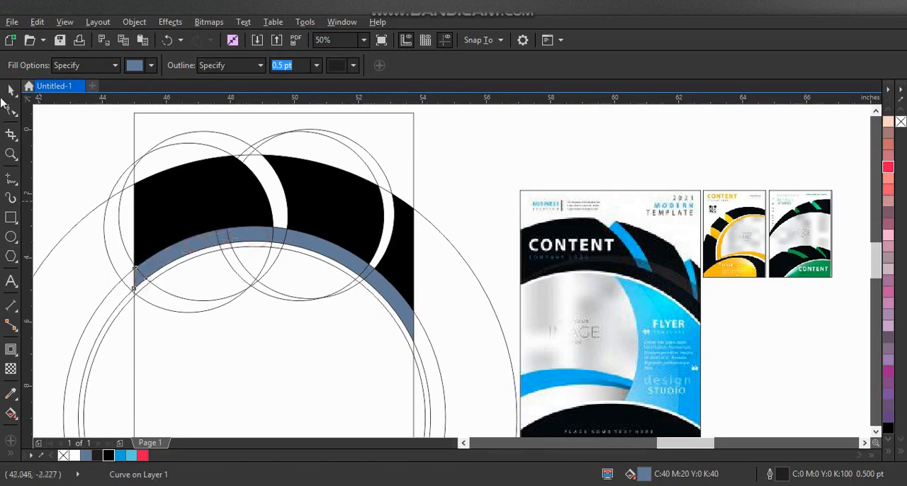
- Weld all blue-gray segments of the thin arched strip into one shape and fill it with black
left_click(9, 90)
left_click(457, 385)
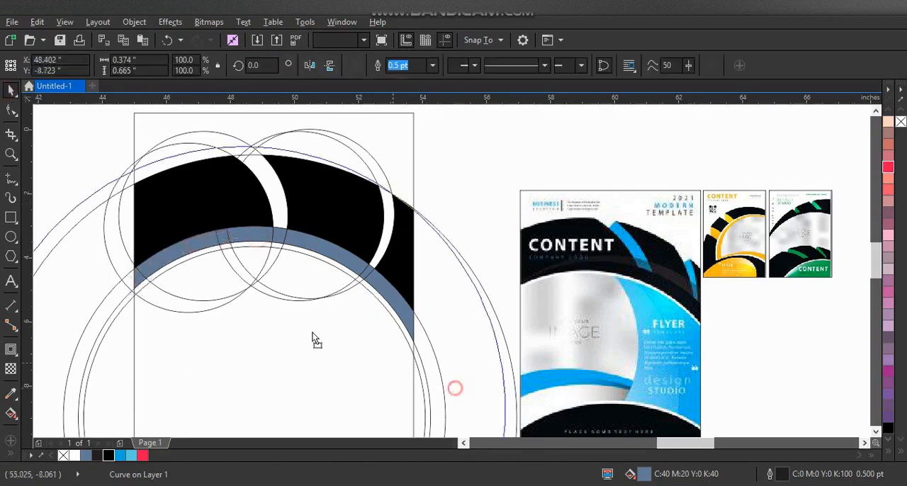
left_click_drag(482, 214, 111, 381)
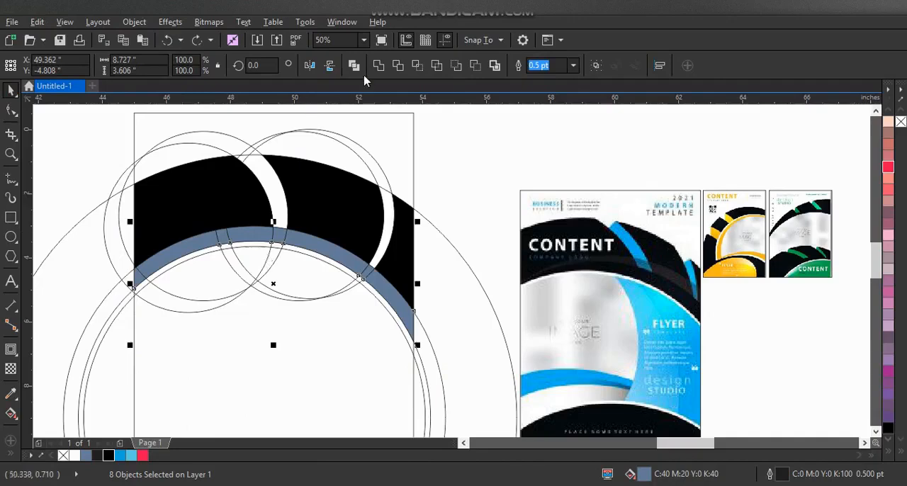
left_click(378, 66)
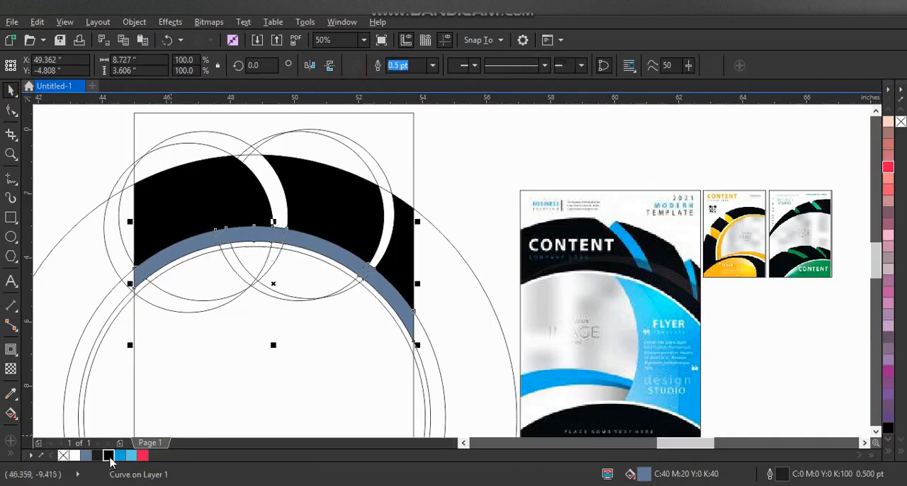
left_click(109, 456)
- Apply an elliptical fountain fill in dark gray and black to the thin arched strip
key("g")
left_click_drag(385, 297, 219, 215)
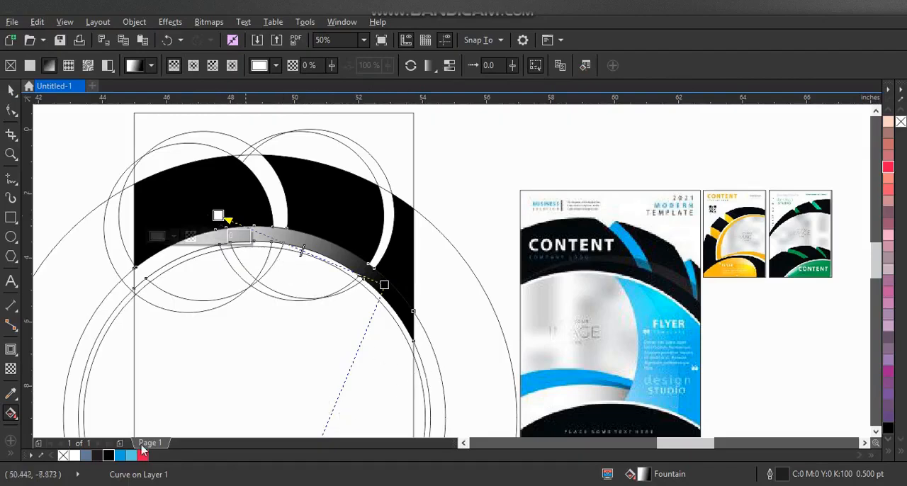
left_click_drag(97, 457, 217, 216)
left_click(192, 65)
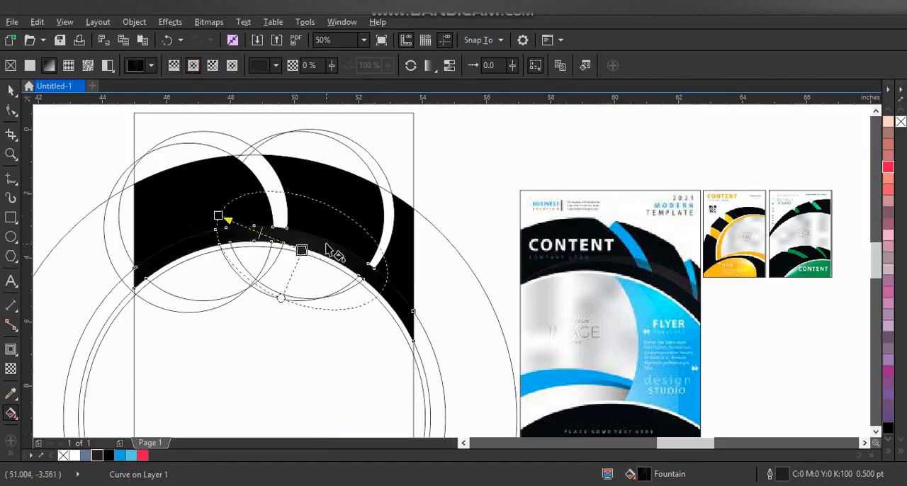
left_click_drag(302, 250, 418, 354)
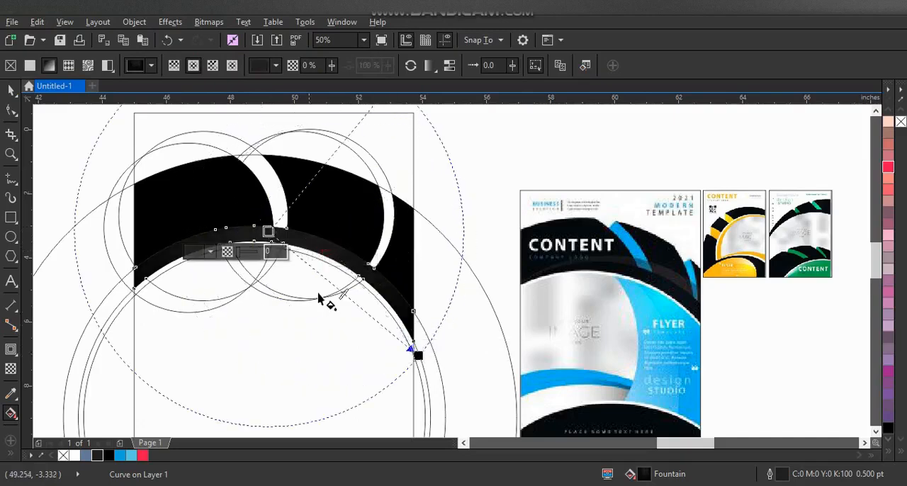
- Lighten the gradient's center color on the thin strip to CMYK gray C67 M62 Y60 K51
left_click(209, 253)
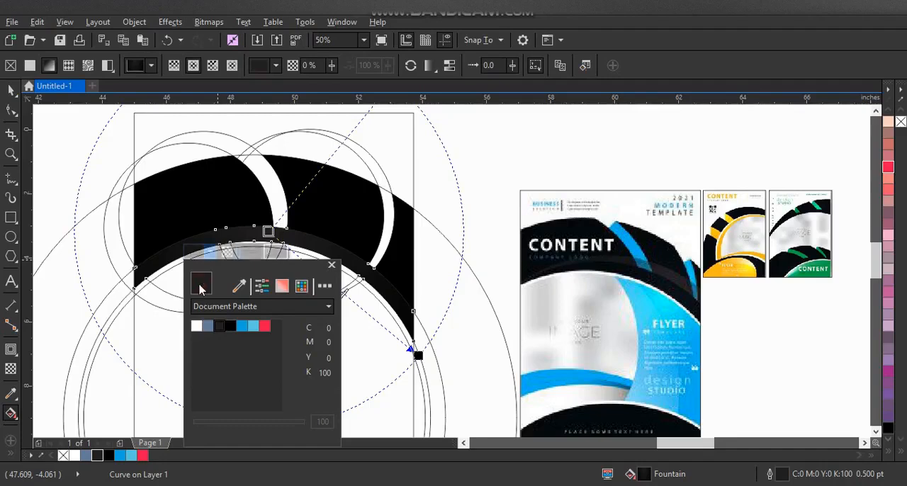
left_click(282, 285)
left_click(198, 372)
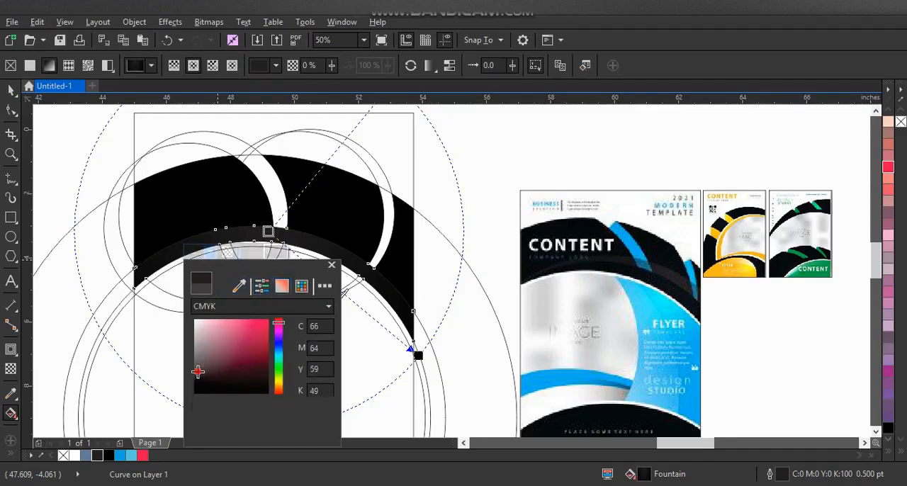
left_click(197, 369)
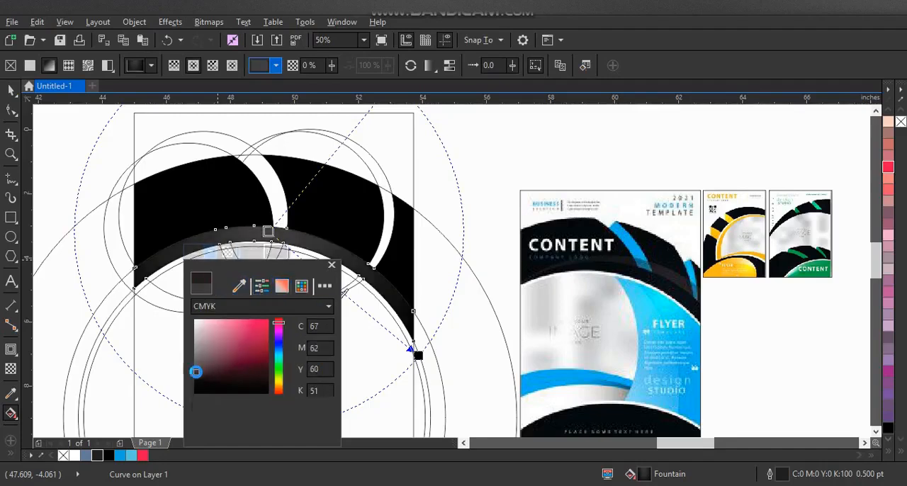
left_click(377, 267)
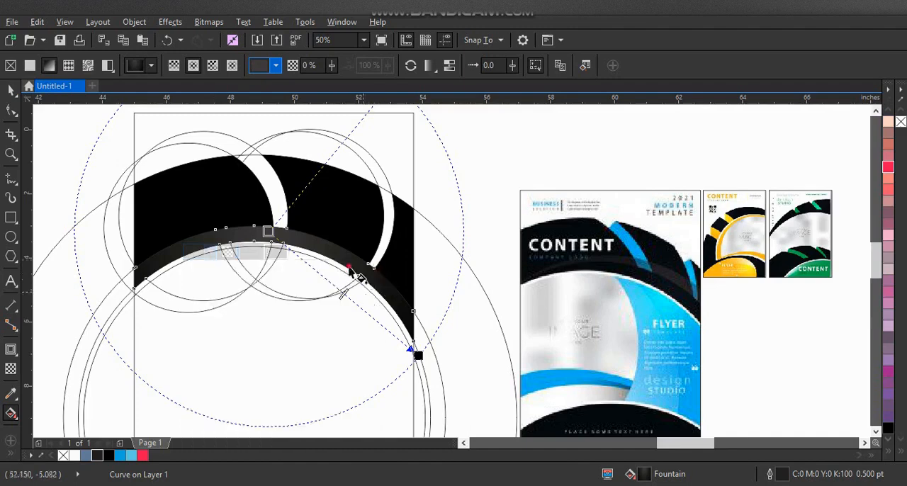
- Reposition the strip's elliptical gradient so its lighter center sits at the arch's crown and it fades to black toward the lower right
left_click_drag(359, 285, 255, 195)
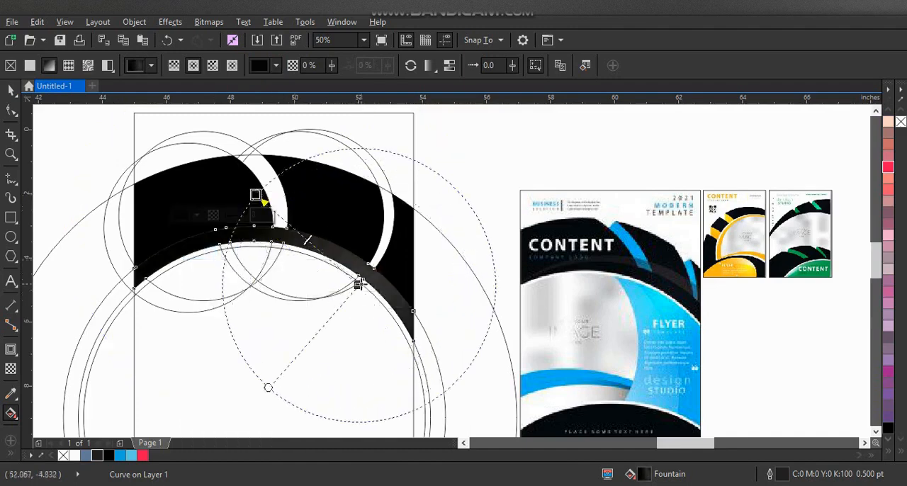
left_click_drag(359, 283, 426, 276)
left_click_drag(294, 241, 386, 370)
left_click(12, 90)
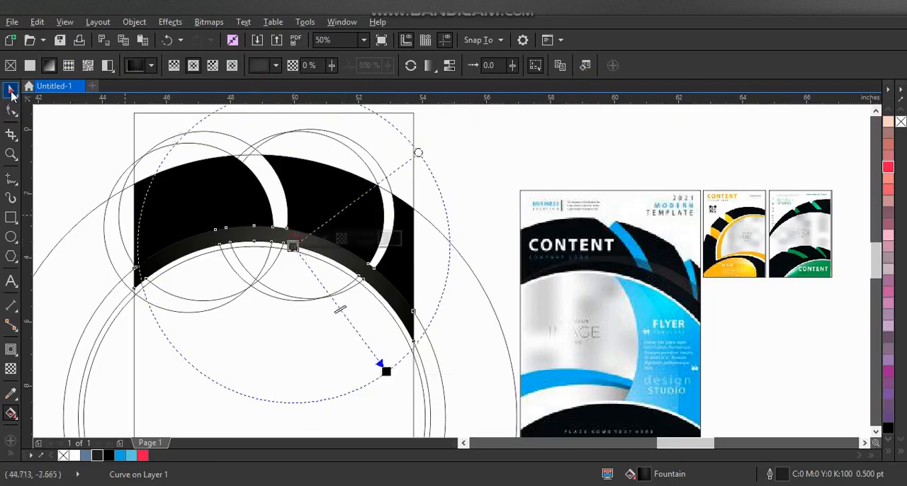
- Delete the small overlapping construction circles around the two crescent gaps
left_click(44, 133)
left_click(224, 137)
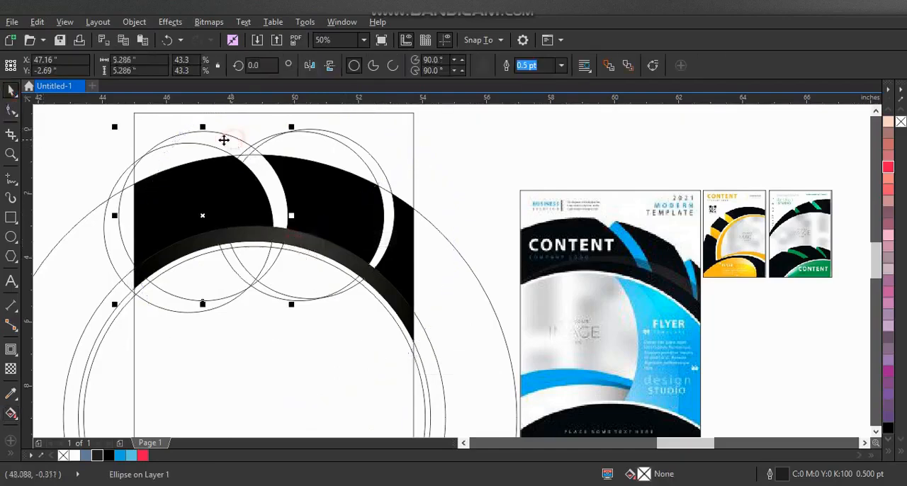
left_click_drag(203, 148, 299, 147)
key("Delete")
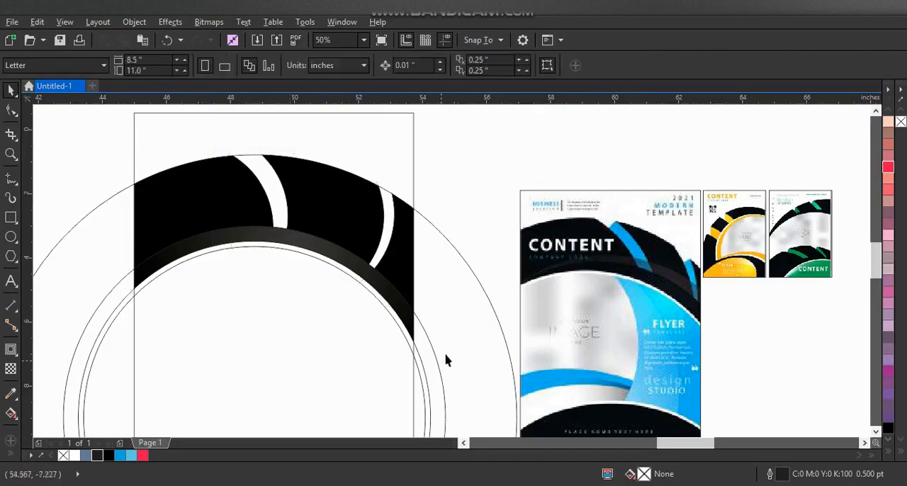
- Draw a short diagonal line across the upper end of each crescent gap, about 0.96 in and 0.85 in wide
left_click(11, 178)
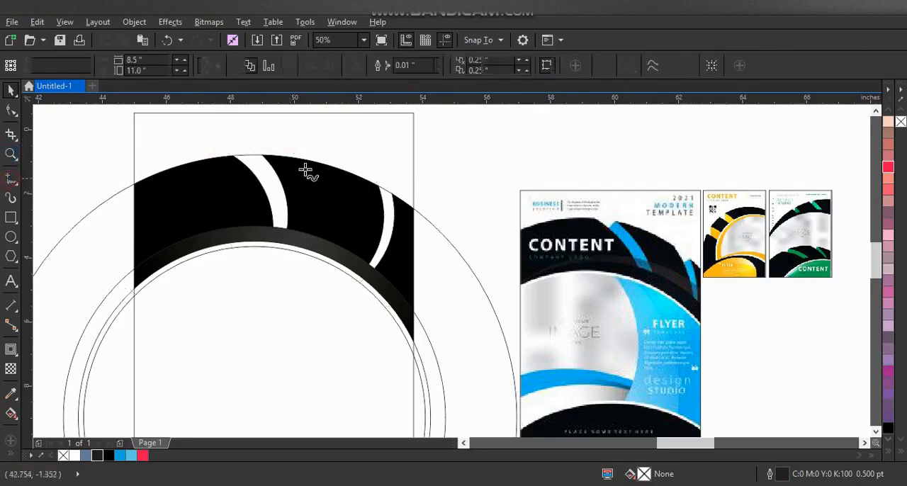
left_click(270, 151)
left_click(239, 182)
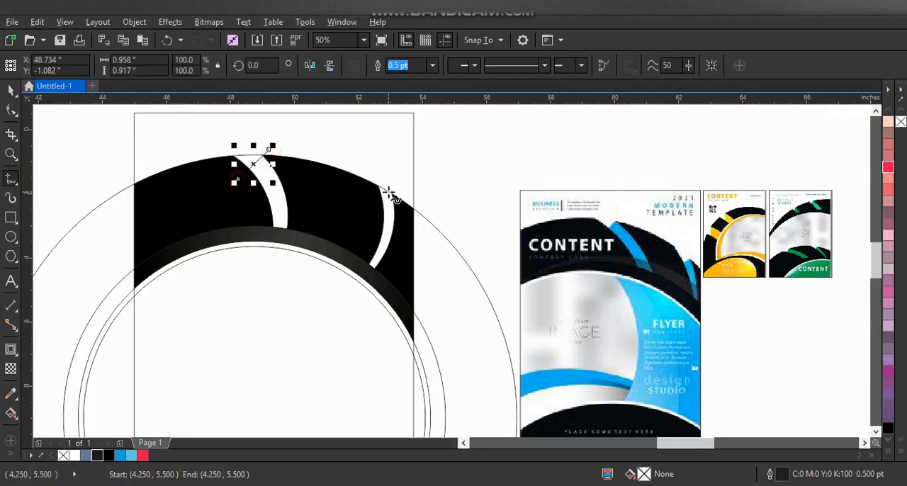
left_click(398, 188)
left_click(366, 210)
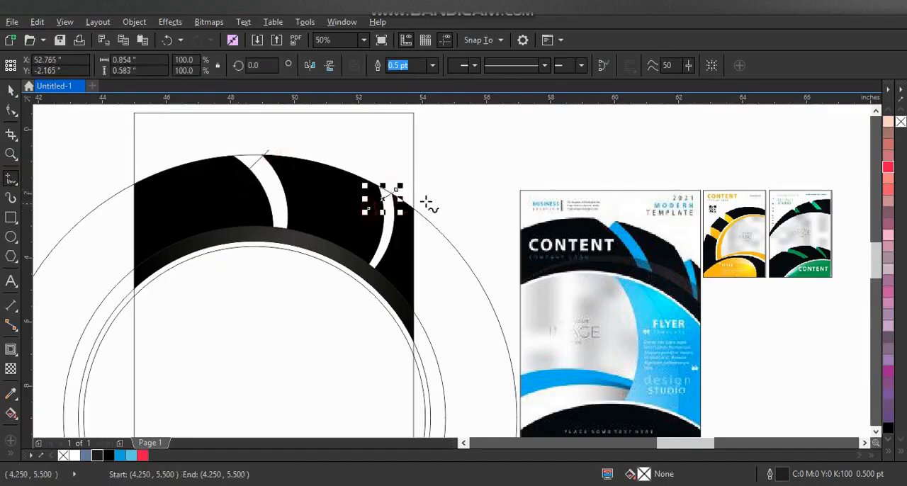
- Smart Fill both crescent gaps below their diagonal lines in blue-gray
left_click(10, 457)
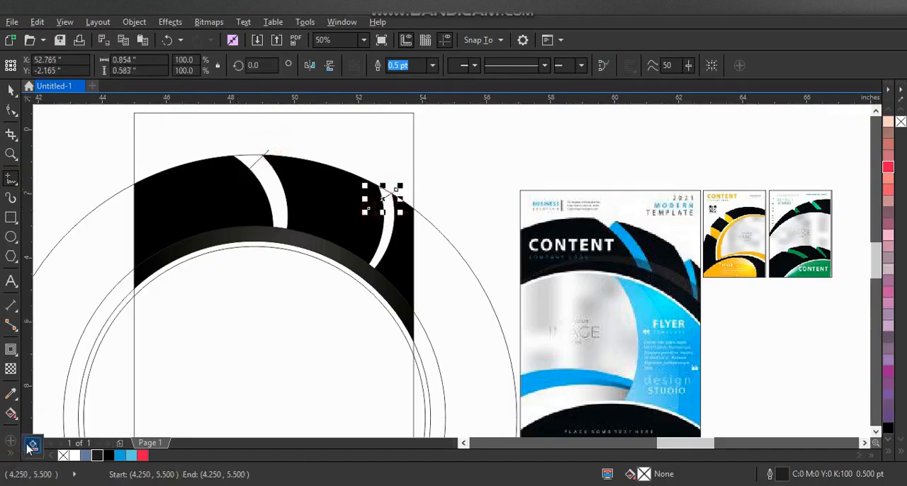
left_click(32, 445)
left_click(280, 203)
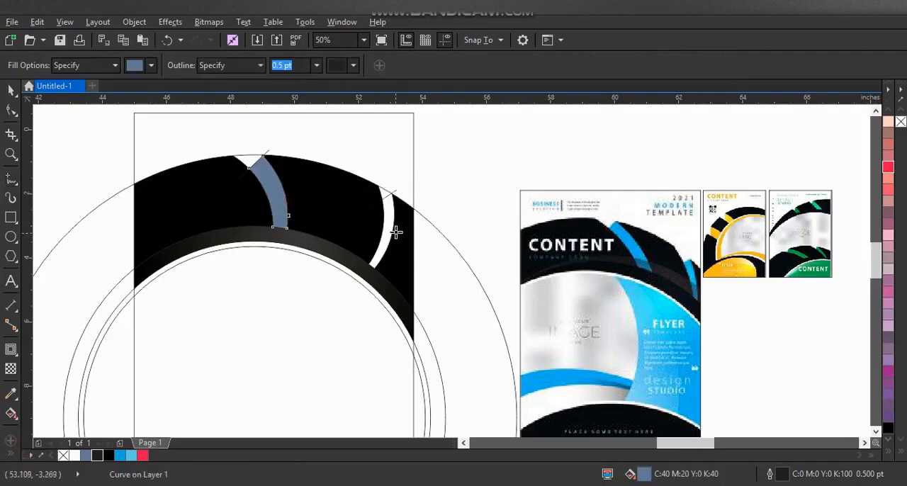
left_click(392, 225)
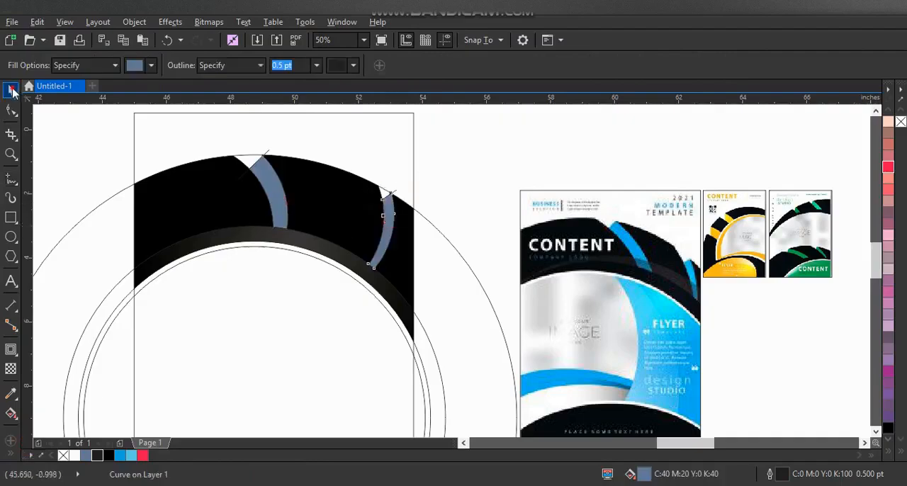
- Recolor both crescent pieces with the bright blue from the document palette
left_click(11, 90)
left_click(266, 218, "shift")
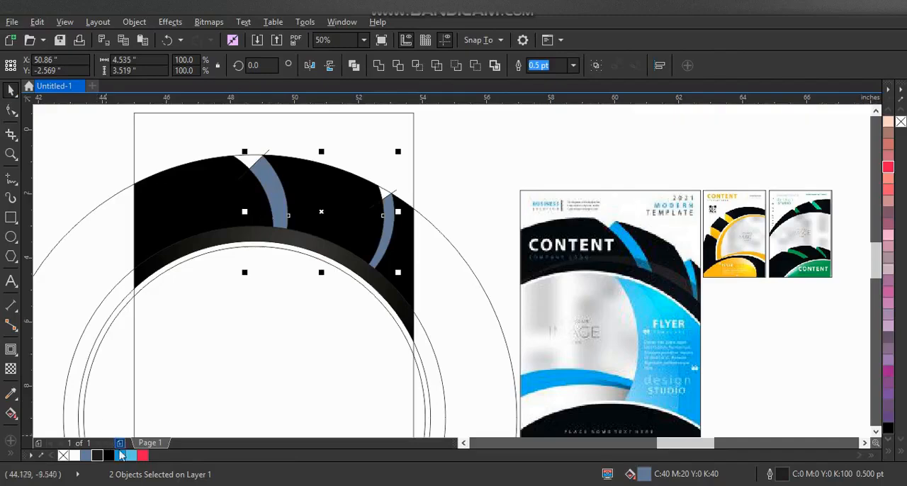
left_click(121, 456)
left_click(478, 221)
- Delete the two short diagonal cutting lines at the tops of the blue crescents
left_click(394, 191)
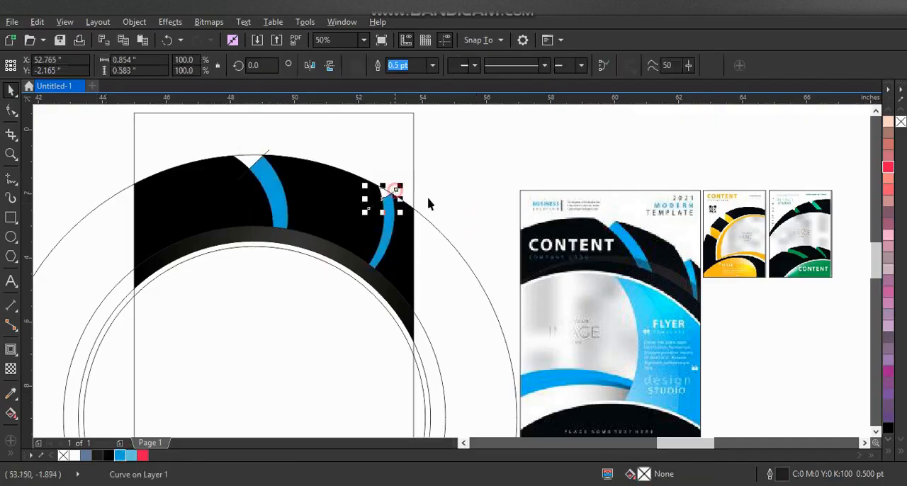
key("Delete")
key("Delete")
left_click(268, 157)
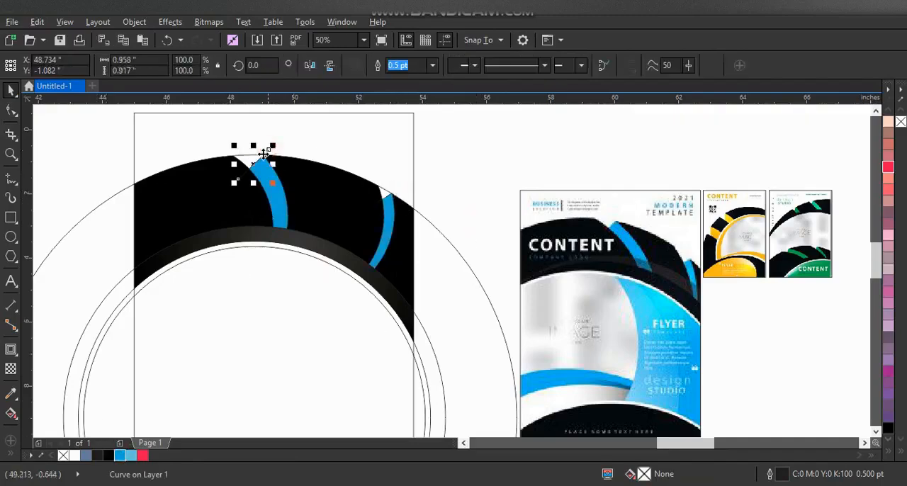
key("Delete")
- Delete the two outermost large construction circles, keeping the two closely spaced inner ones
left_click(63, 256)
key("Delete")
left_click(103, 299)
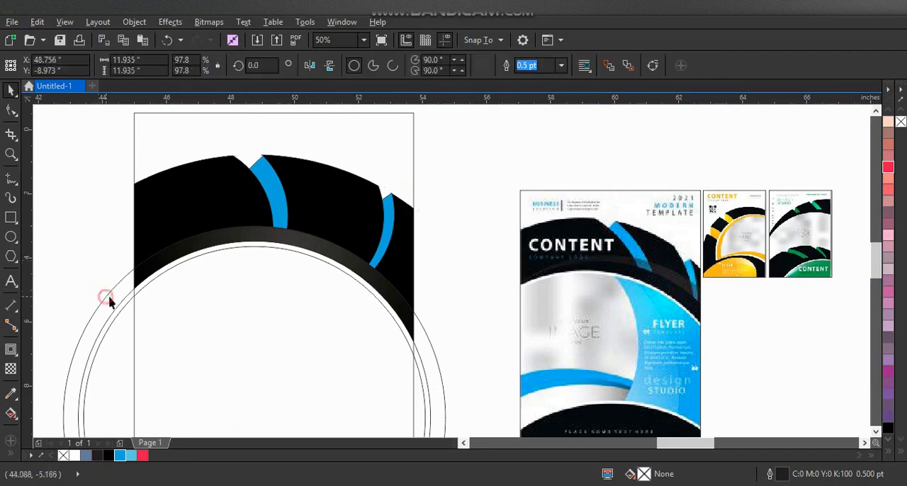
key("Delete")
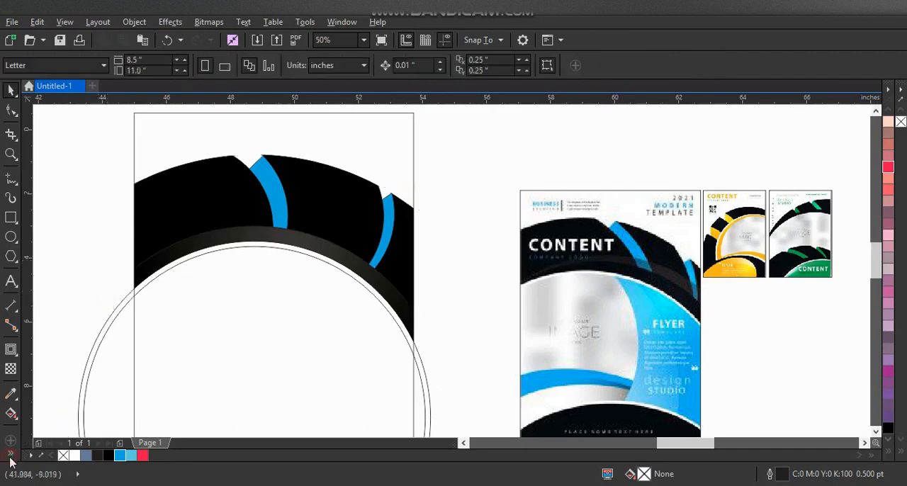
- Smart Fill the narrow rim between the two remaining large circles inside the page and color it white
left_click(12, 414)
left_click(257, 246)
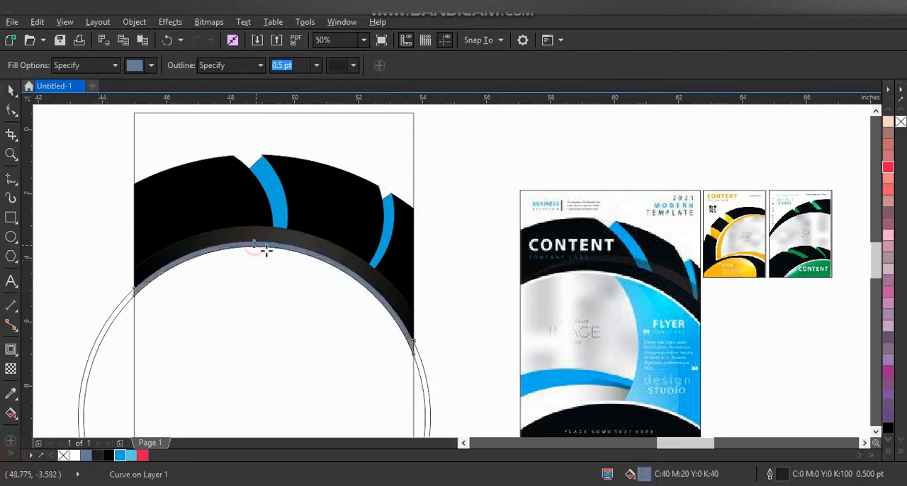
left_click(12, 90)
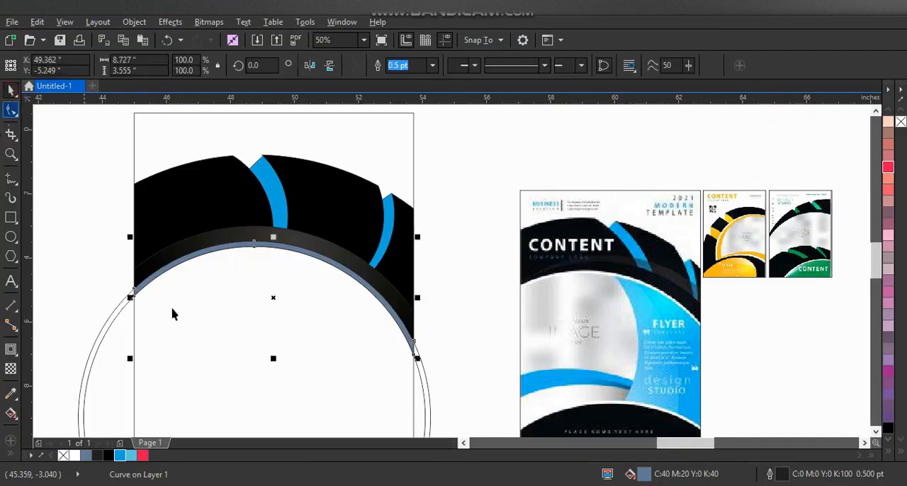
left_click(73, 455)
- Delete the inner of the two remaining large circles
scroll(331, 200, "down", 1)
left_click(334, 366)
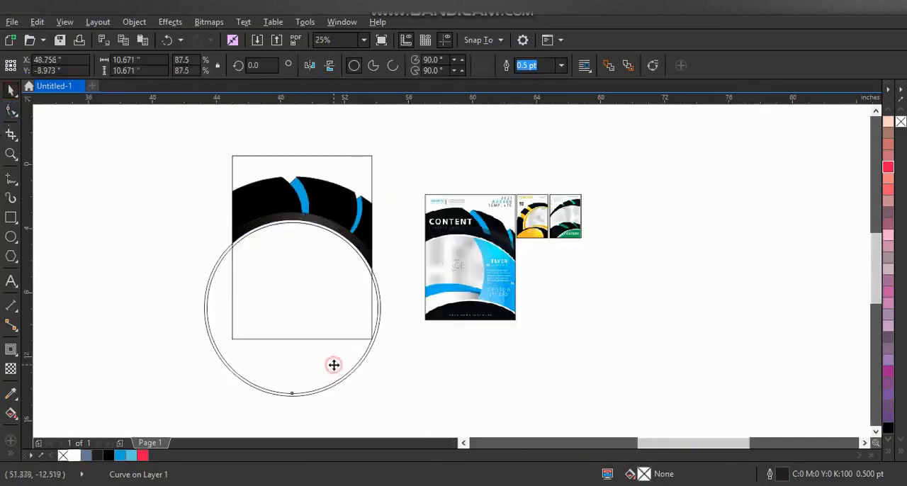
key("Delete")
- Shift the remaining circle up over the page's left edge and place a copy across the page bottom, widened to about 12.1 in
left_click_drag(347, 378, 301, 345)
left_click_drag(223, 281, 280, 390)
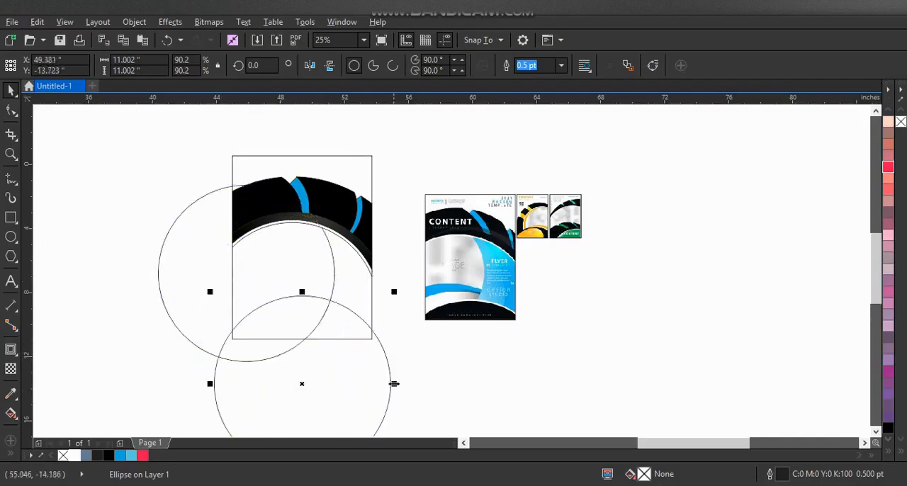
left_click_drag(395, 384, 366, 388)
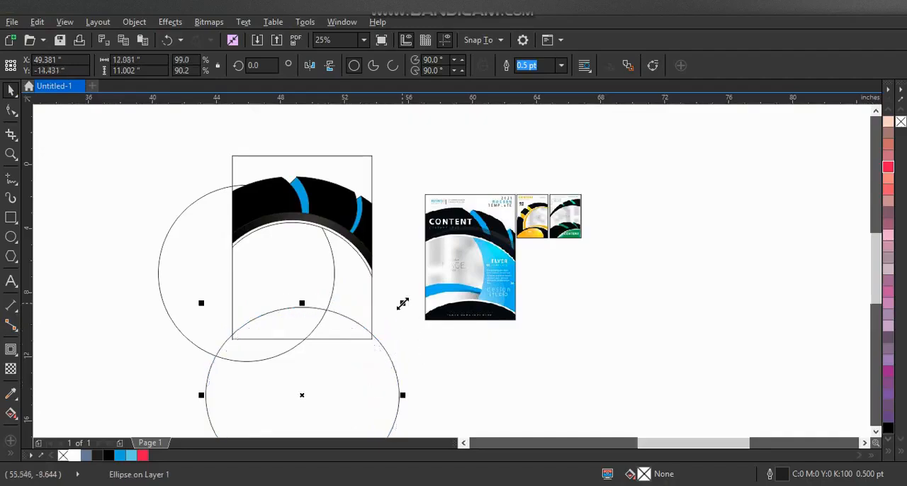
- Add enlarged, slightly offset ellipse copies around the bottom ellipse, the outer ones about 15.7 by 14.3 in
left_click_drag(403, 303, 433, 277)
left_click_drag(407, 339, 405, 335)
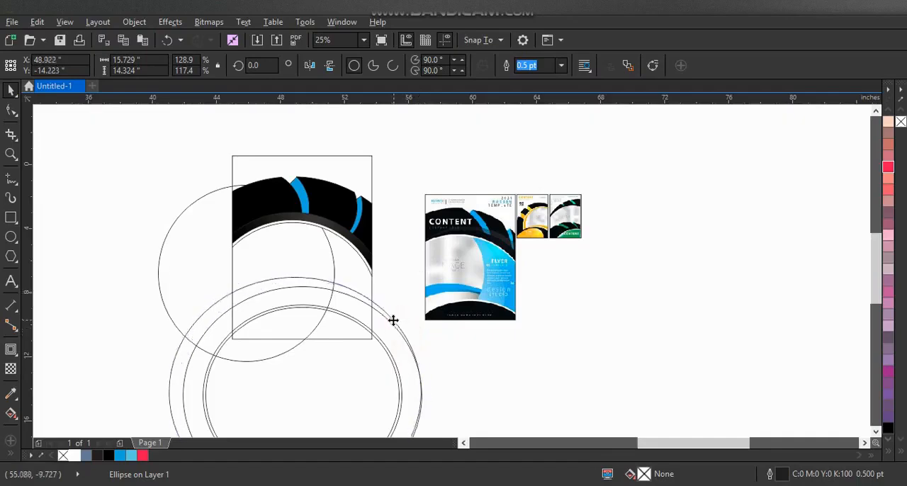
mouse_move(394, 328)
left_mouse_down()
mouse_move(387, 318)
mouse_move(397, 333)
left_mouse_up()
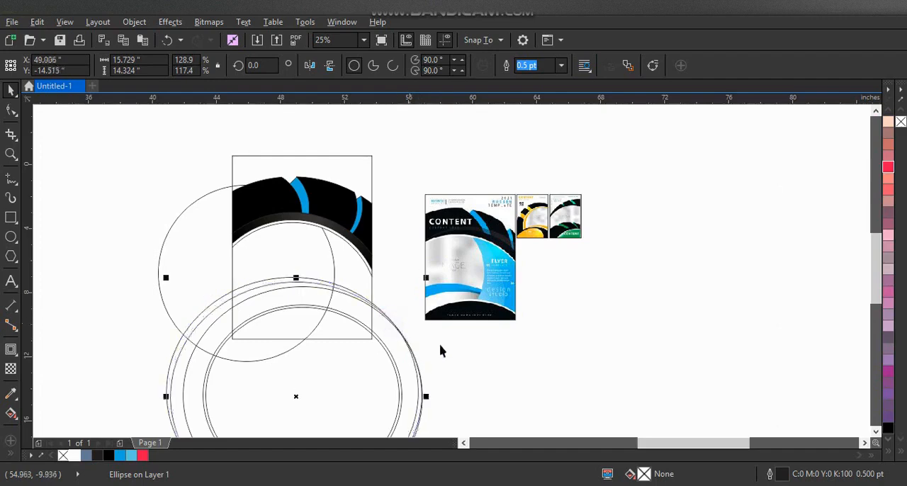
- Smart Fill the page-bottom area inside the innermost bottom ellipse in blue-gray
left_click(9, 156)
left_click_drag(179, 202, 634, 377)
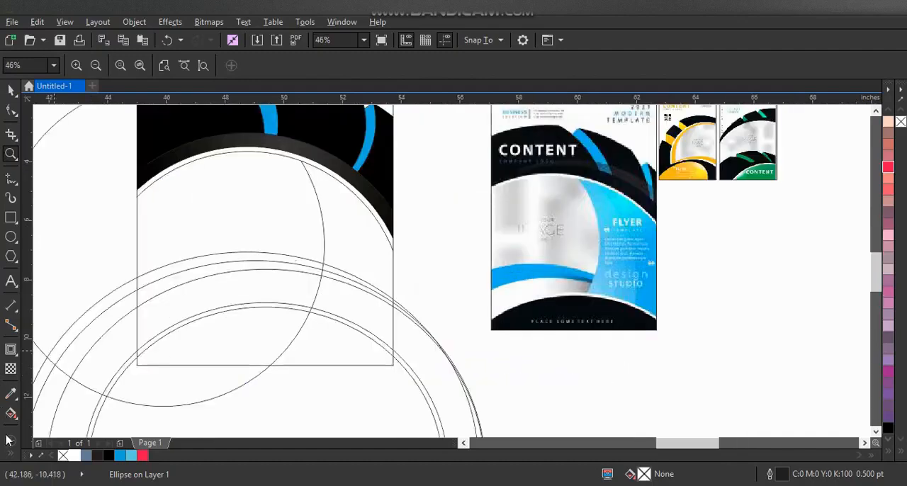
key("space")
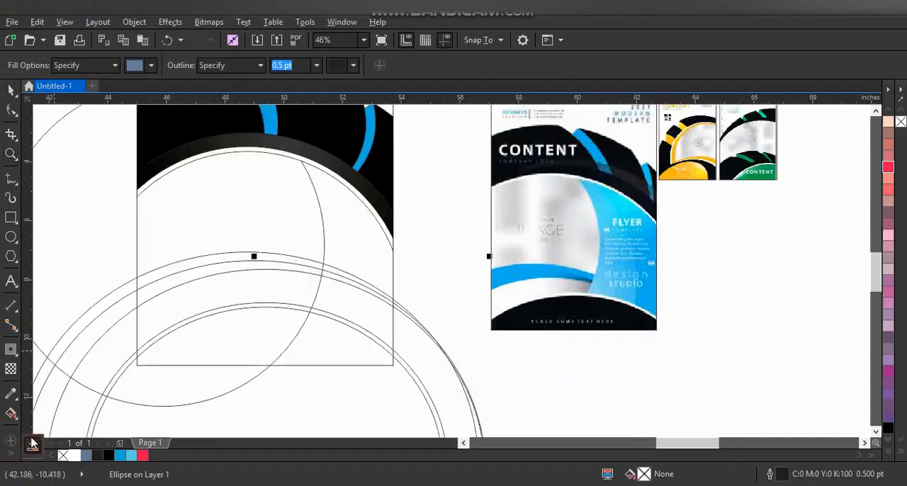
left_click(326, 346)
left_click(261, 339)
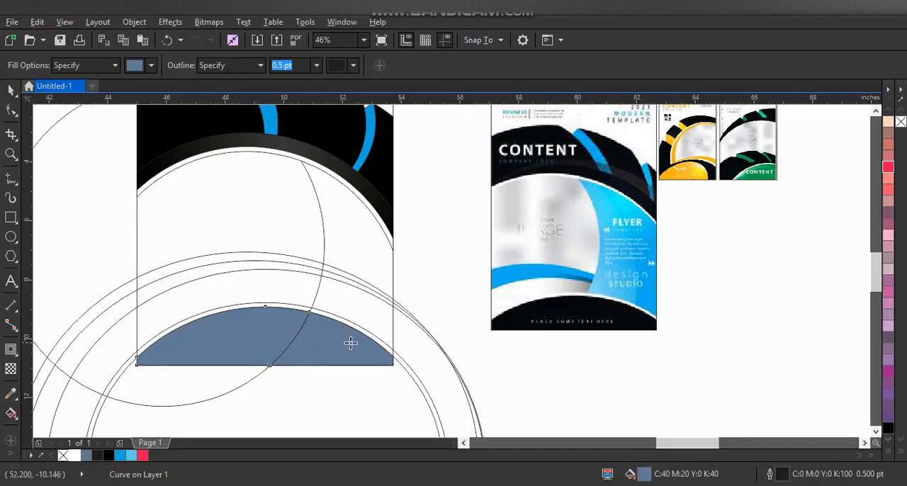
- Smart Fill the thin rim above the page-bottom shape and the two curved bands across the middle in blue-gray
left_click(325, 318)
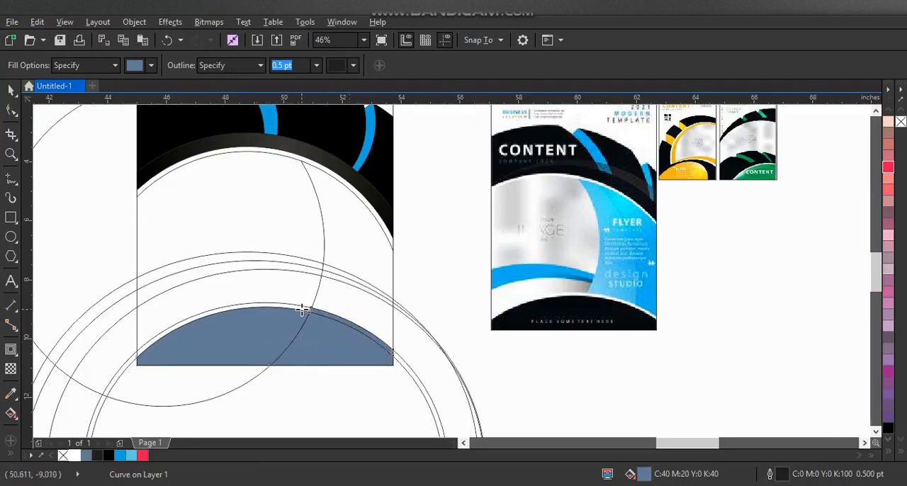
left_click(302, 310)
left_click(310, 270)
left_click(295, 261)
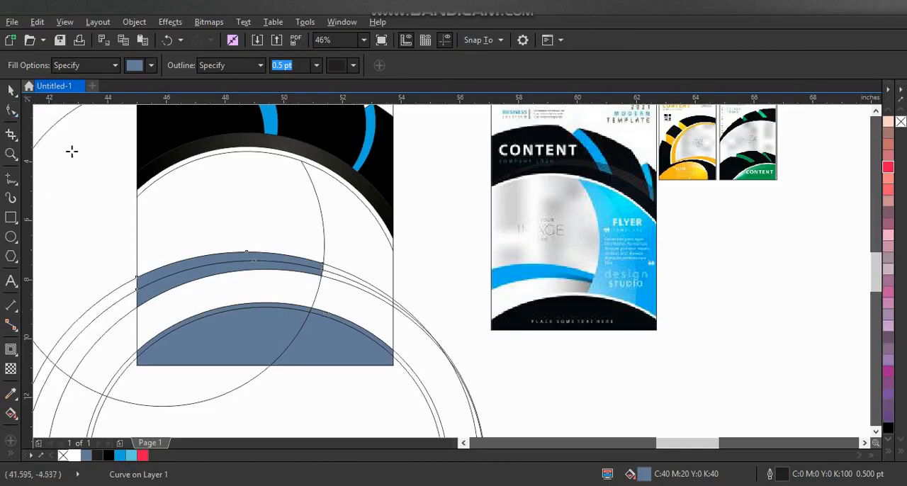
- Delete all the construction ellipses around the page bottom, keeping the filled shapes and the large circle over the left edge
left_click(11, 90)
left_click(411, 372)
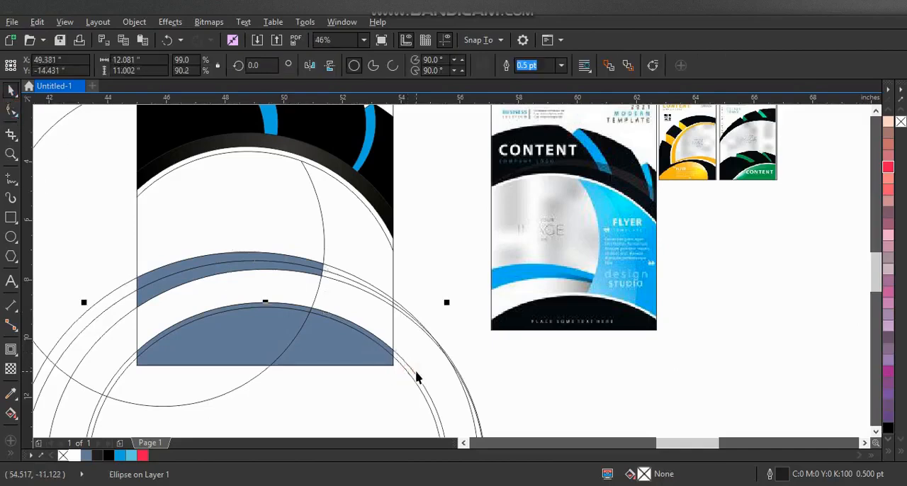
key("Delete")
left_click(425, 330)
key("Delete")
left_click(416, 321)
key("Delete")
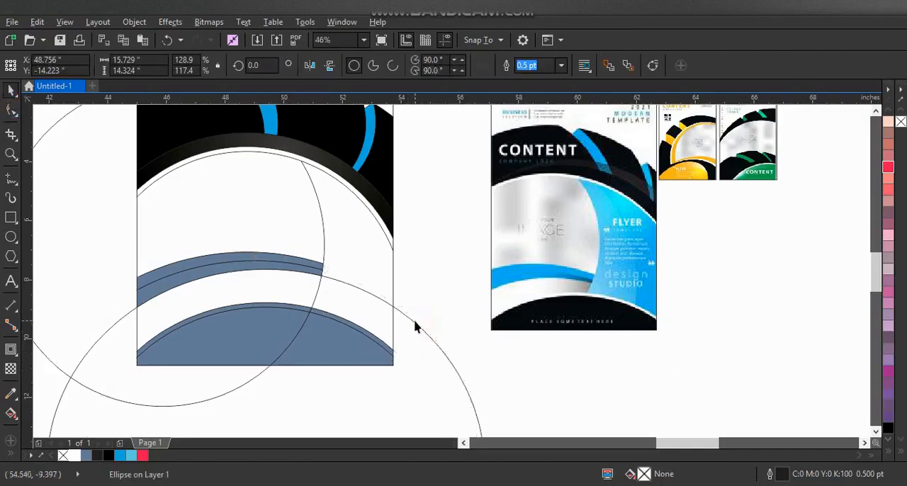
left_click(415, 321)
key("Delete")
key("Delete")
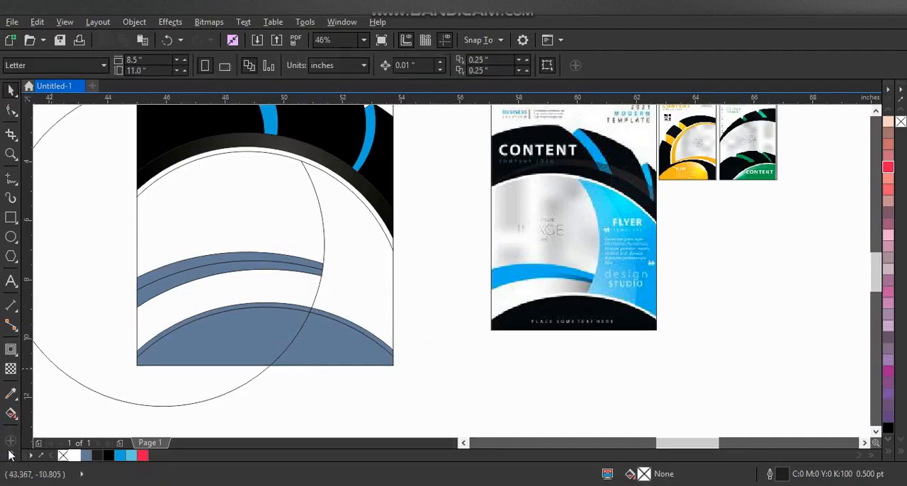
- Smart Fill the panel between the large circle and the page's right edge, and delete that circle
left_click(11, 413)
left_click(361, 287)
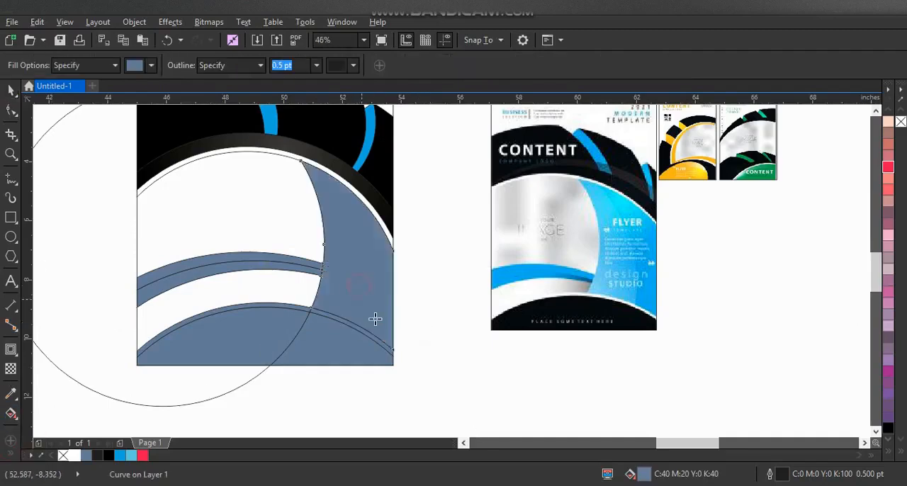
left_click(12, 90)
left_click(58, 247)
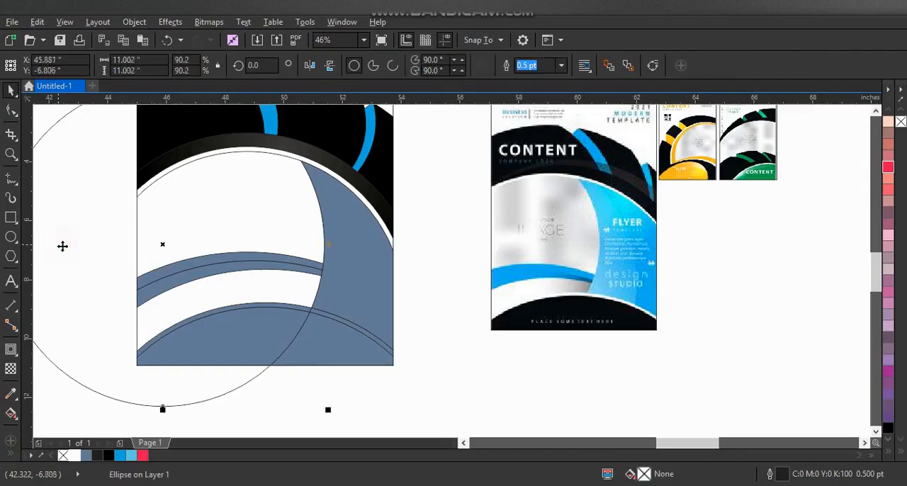
key("Delete")
- Give the right-hand panel a linear gradient from blue at the page edge to light blue at its inner curve
left_click(346, 285)
left_click(122, 458)
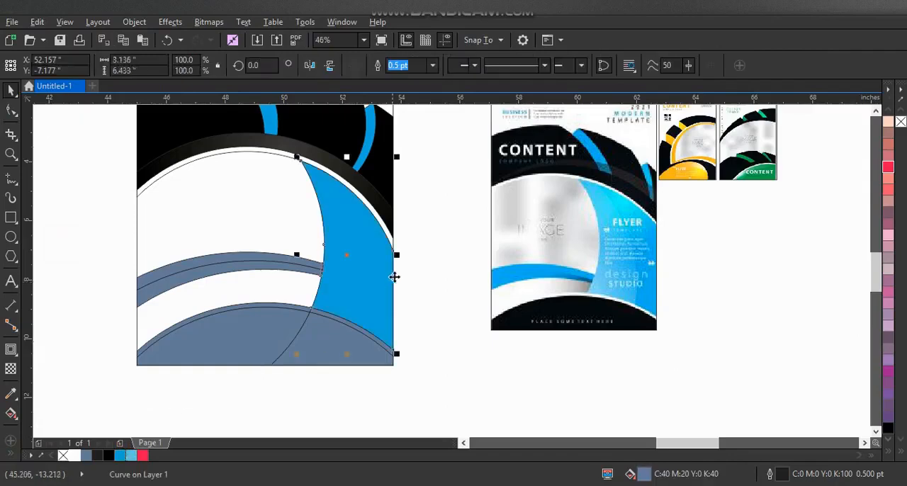
key("g")
left_click_drag(395, 283, 324, 266)
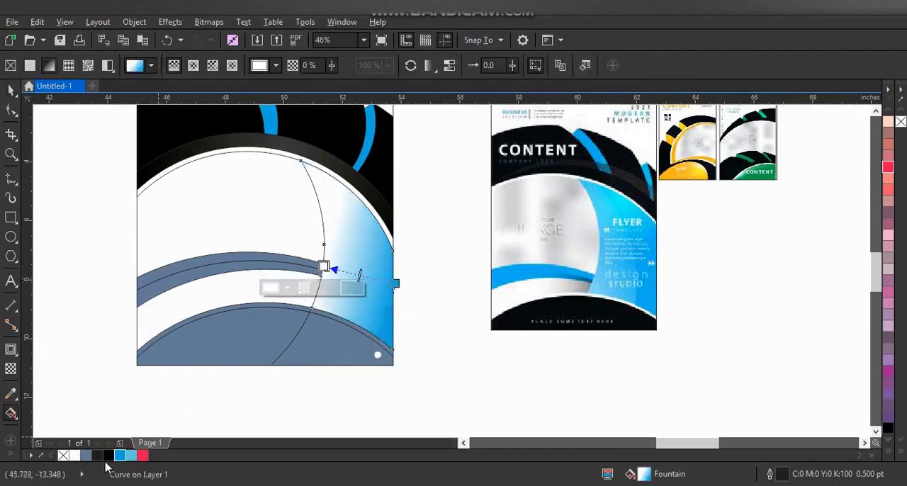
left_click_drag(130, 459, 328, 267)
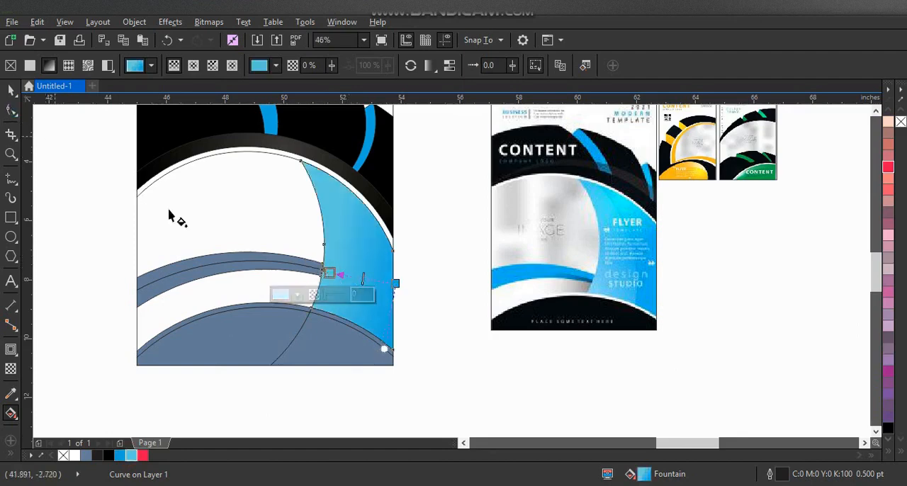
- Weld the two page-bottom pieces into one shape and fill it black
left_click(10, 90)
left_click(314, 333)
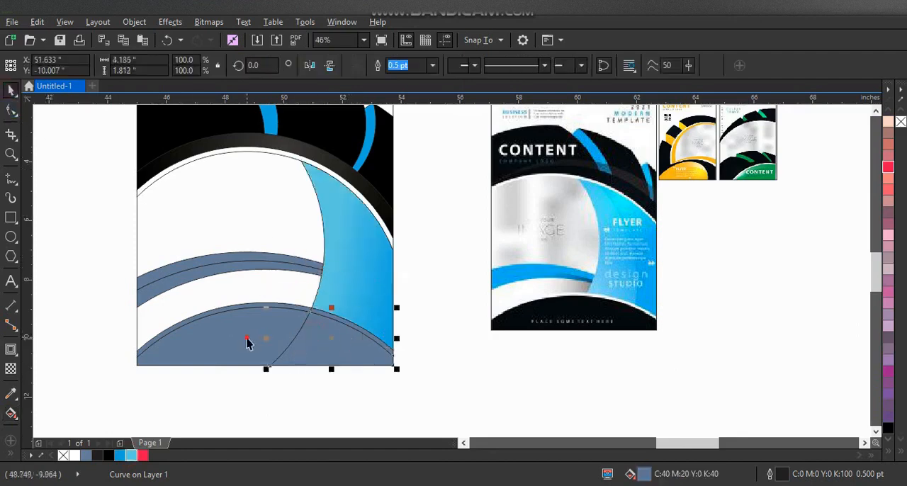
left_click(247, 336, "shift")
left_click(379, 66)
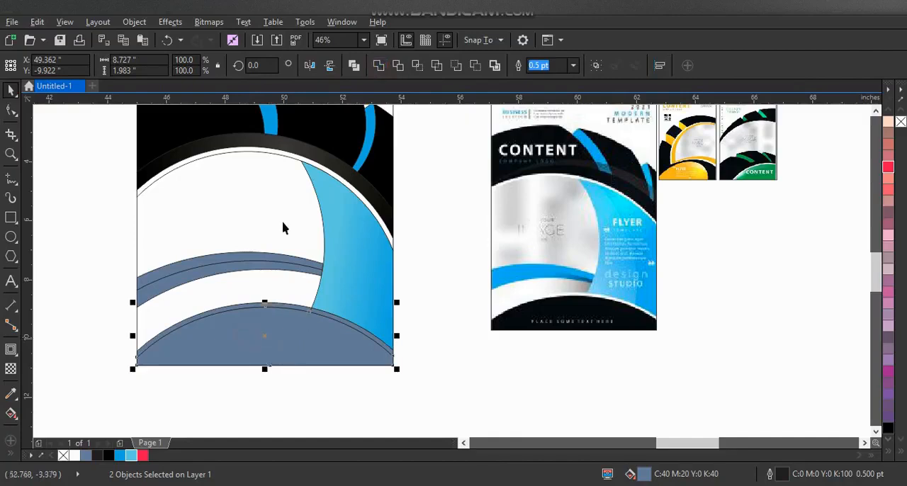
left_click(109, 456)
- Fill the thin rim pieces above the black bottom shape white and weld them together
left_click(330, 315)
left_click(449, 344)
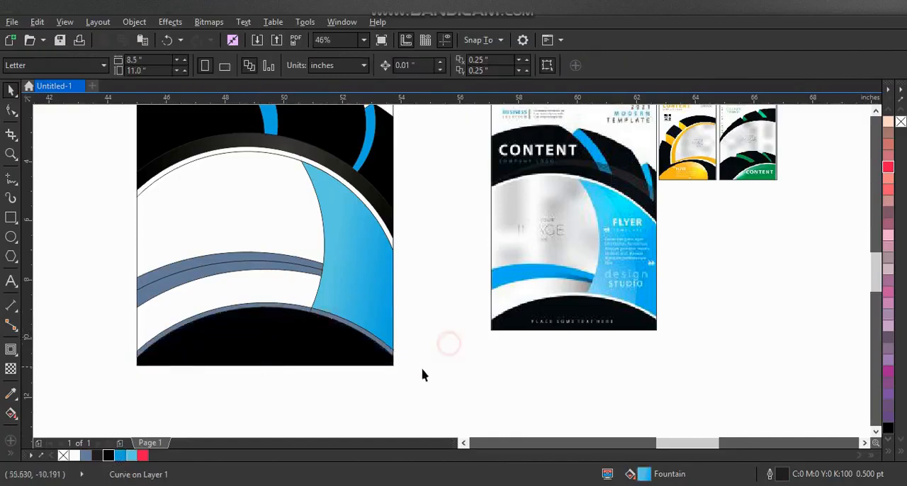
left_click_drag(423, 374, 75, 296)
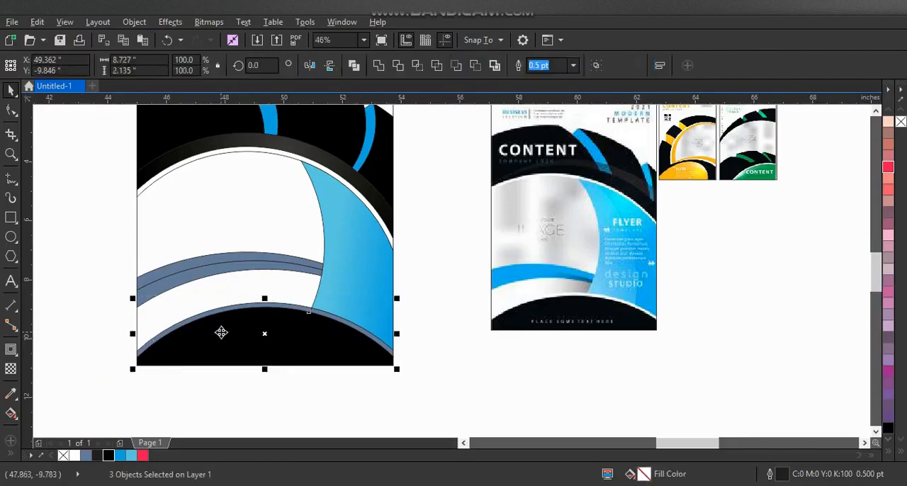
left_click(222, 334, "shift")
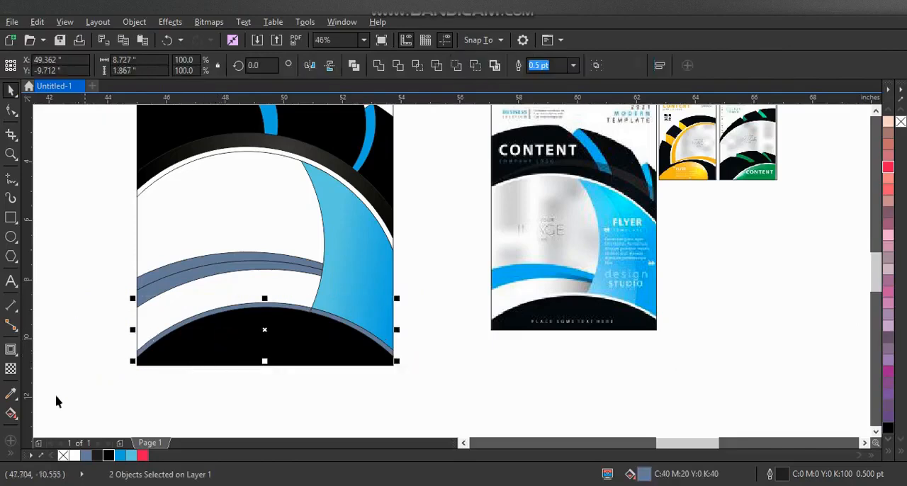
left_click(75, 455)
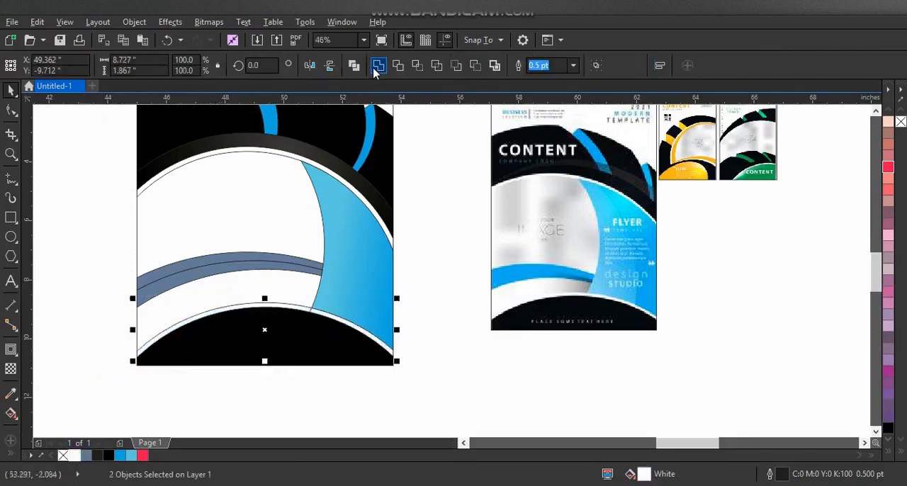
left_click(448, 329)
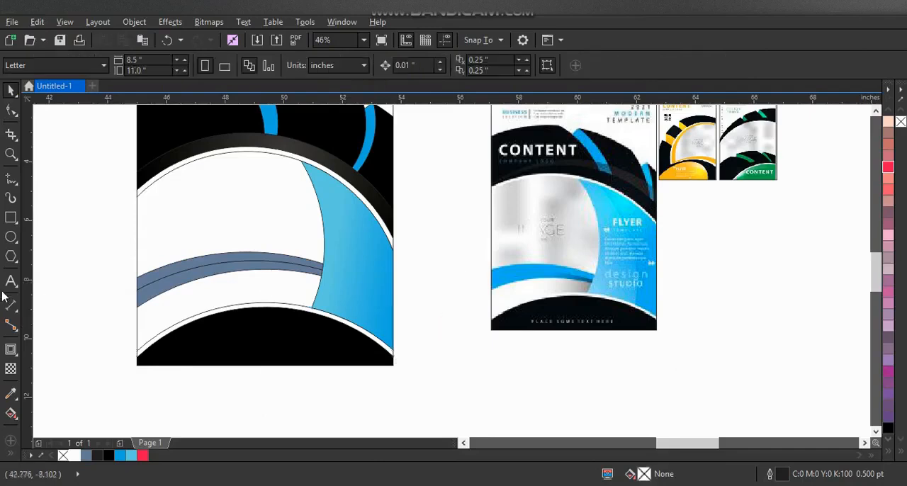
- Sample the reference flyer's dark teal for the lower middle band and its bright blue for the upper band
left_click(11, 394)
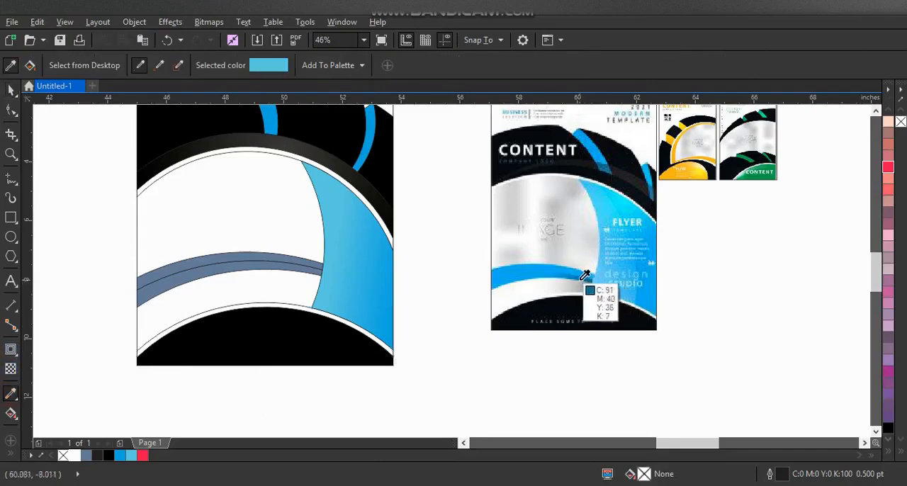
left_click(585, 276)
left_click(265, 261)
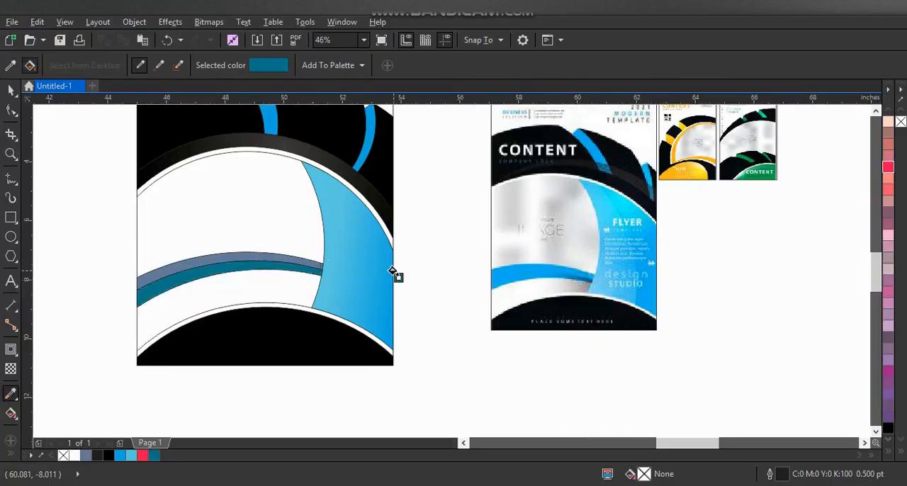
left_click(558, 269)
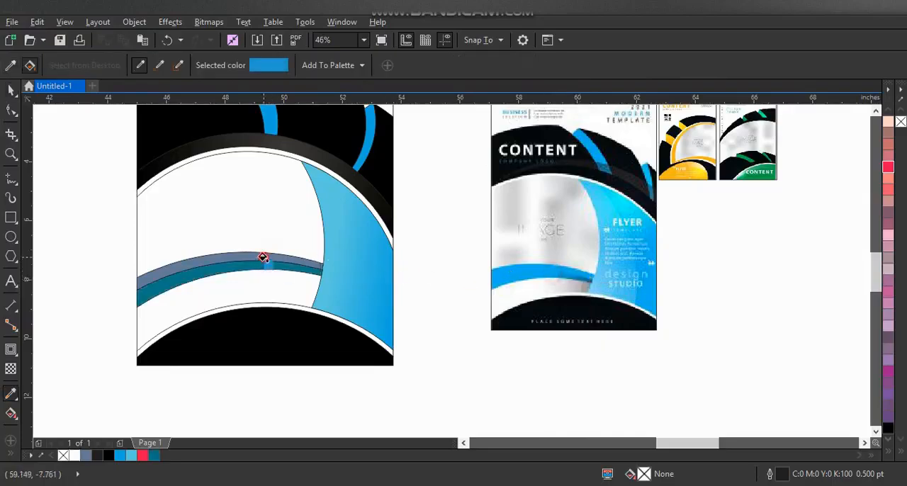
left_click(263, 257)
- Remove the outlines from all the shapes on the flyer page
left_click(11, 90)
left_click_drag(69, 203, 415, 376)
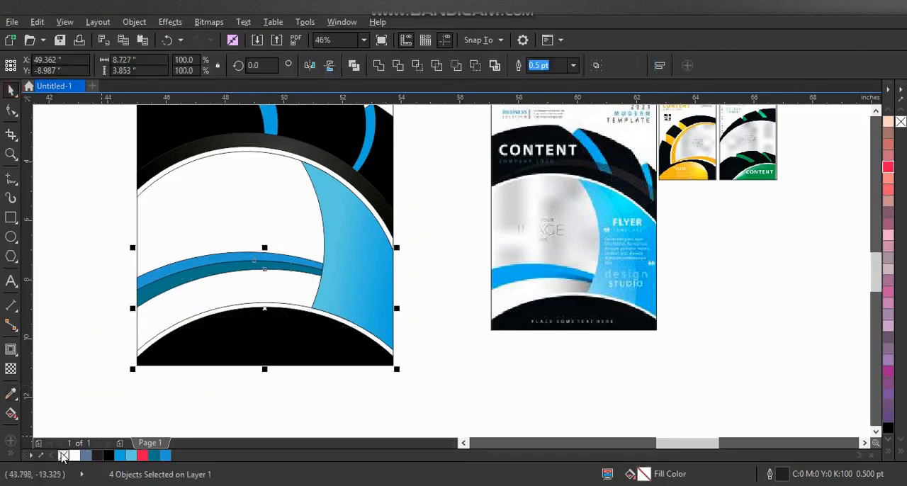
left_click(343, 416)
scroll(340, 386, "down", 2)
left_click_drag(382, 395, 229, 190)
right_click(63, 455)
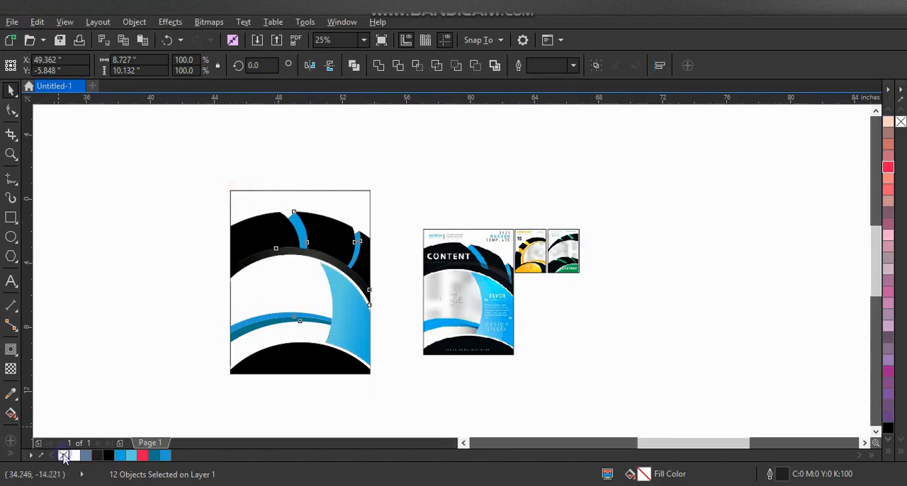
left_click(158, 302)
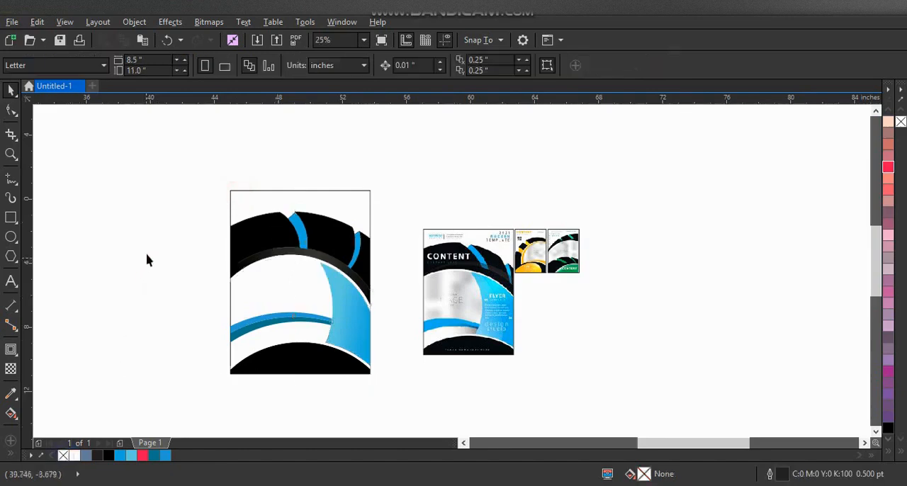
- Compare the flyer with the reference designs in a full-screen preview
left_click(11, 153)
left_click_drag(189, 164, 644, 400)
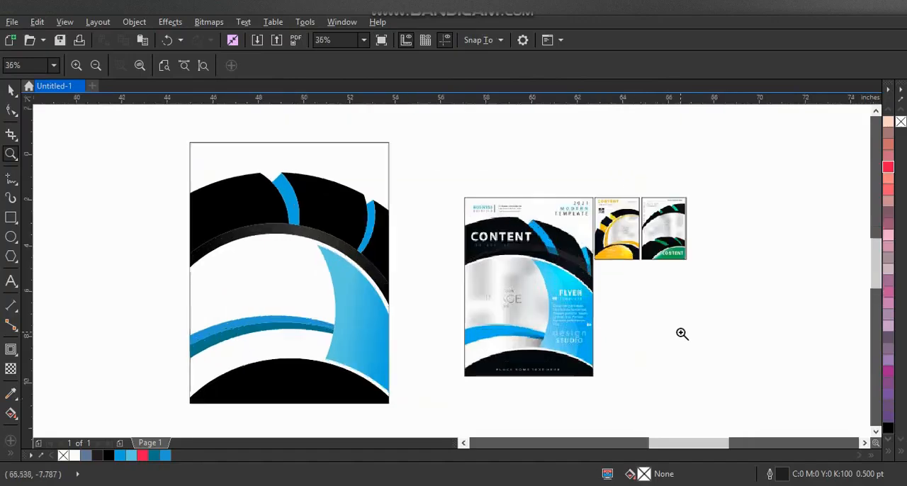
key("F9")
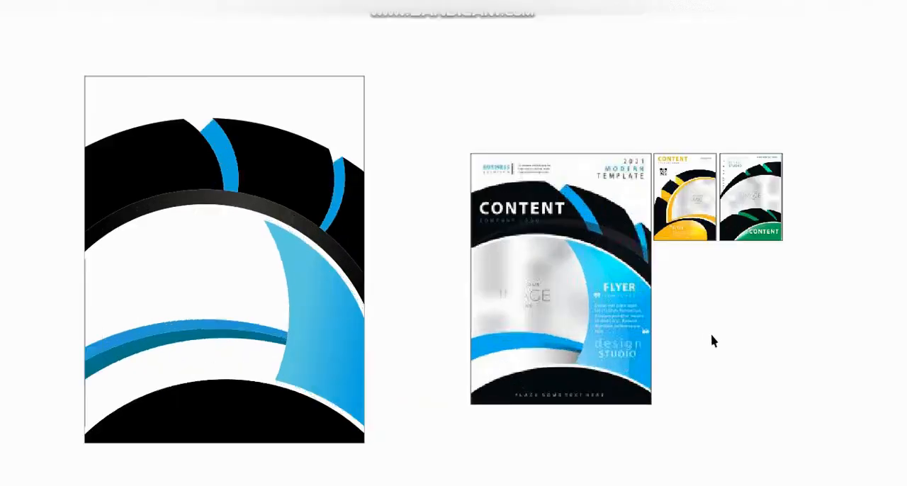